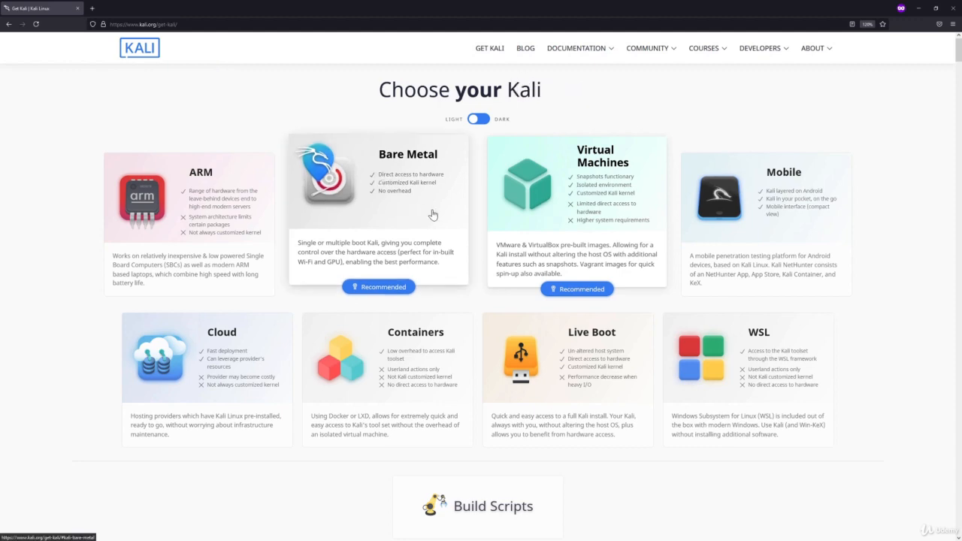
# Step: Save the 64-bit kali-linux-2021.2-installer-amd64.iso image from the Bare Metal downloads to disk
pyautogui.scroll(-1, 393, 206)
pyautogui.click(394, 204)
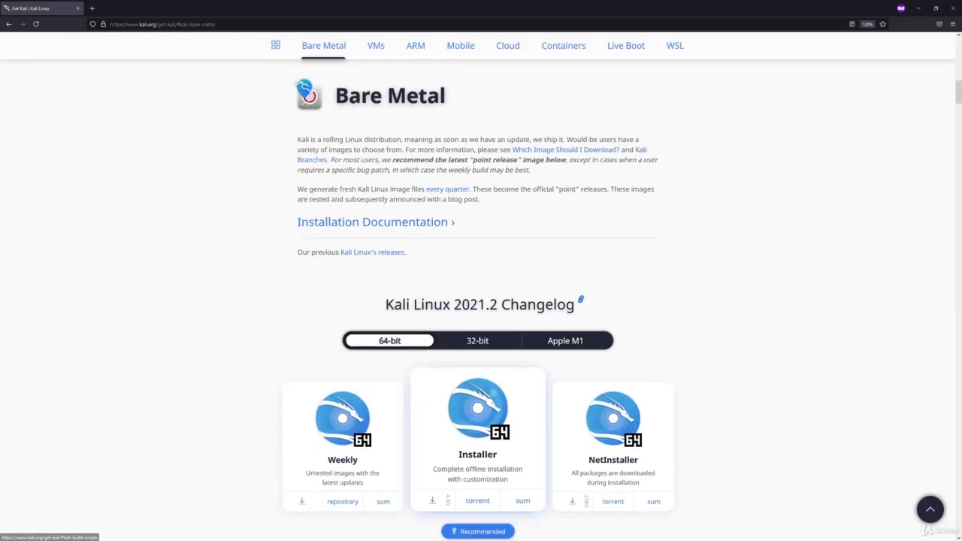
pyautogui.scroll(-3, 272, 244)
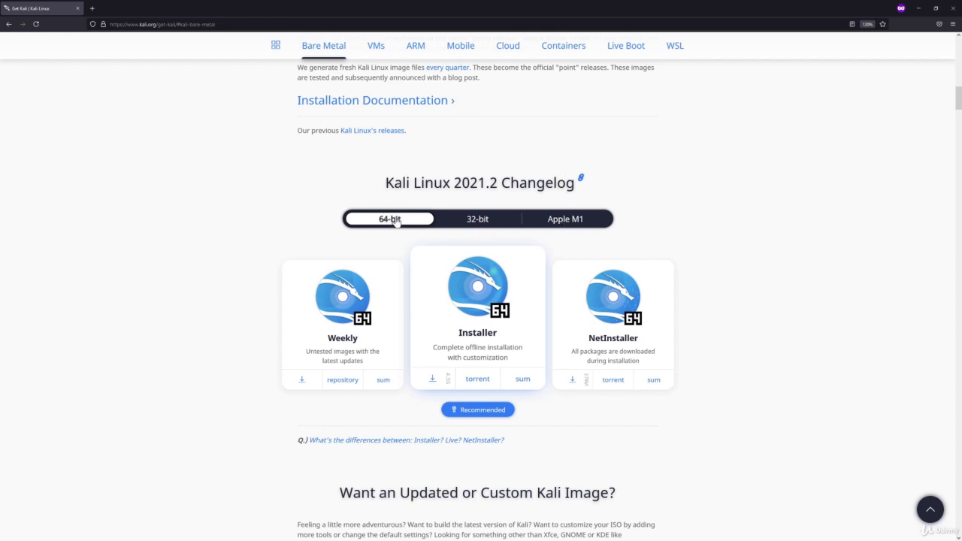
pyautogui.click(433, 379)
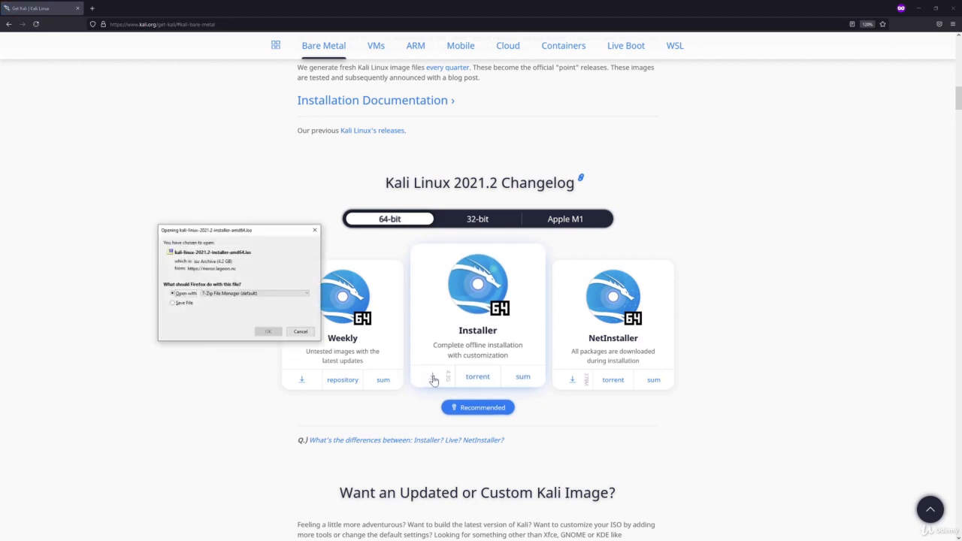
pyautogui.click(173, 302)
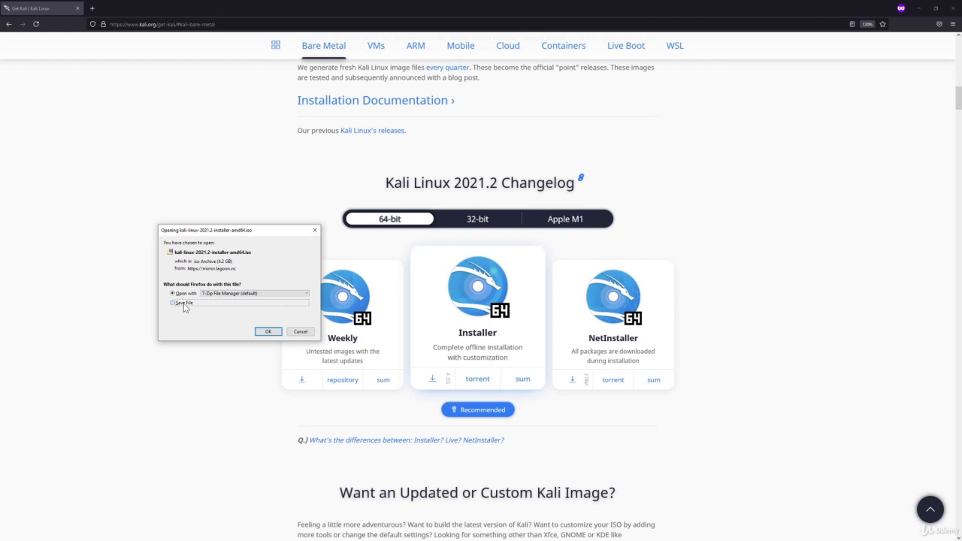
pyautogui.click(266, 333)
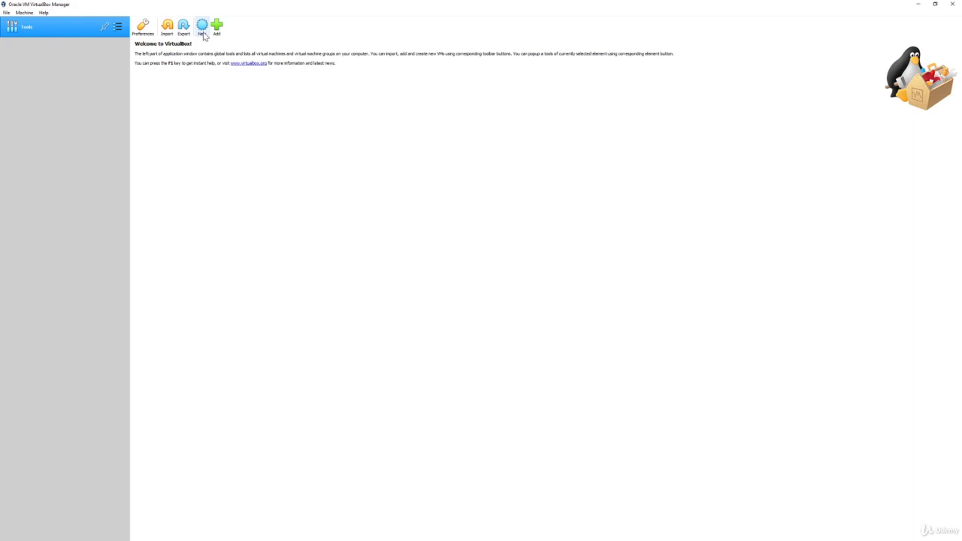
# Step: Create a new machine named kali-demo with type Linux and version Debian (64-bit)
pyautogui.click(204, 33)
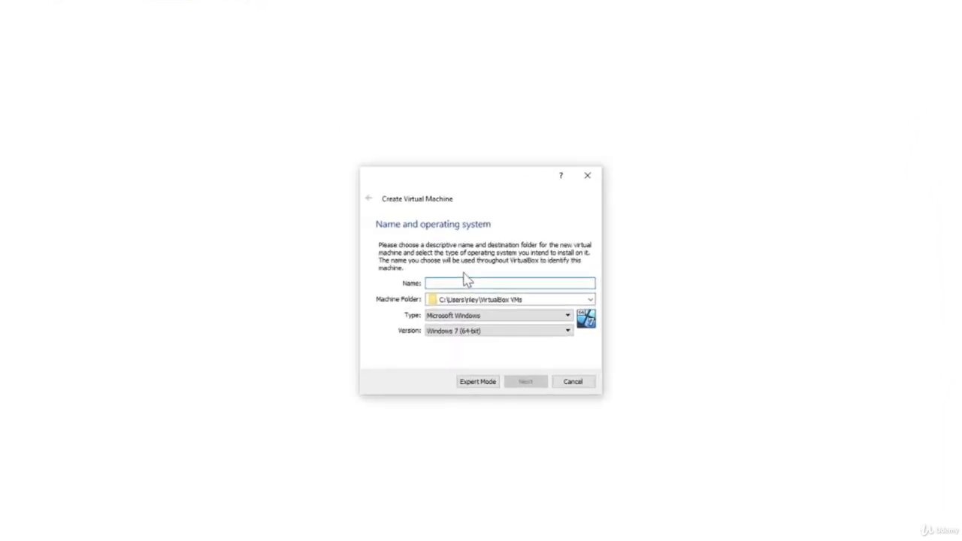
pyautogui.write('kali')
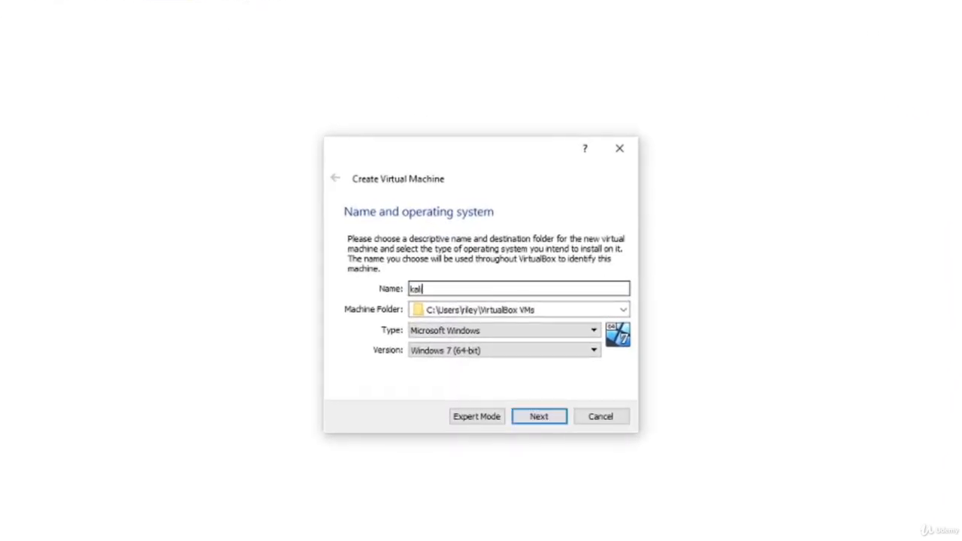
pyautogui.write('-demo')
pyautogui.click(530, 331)
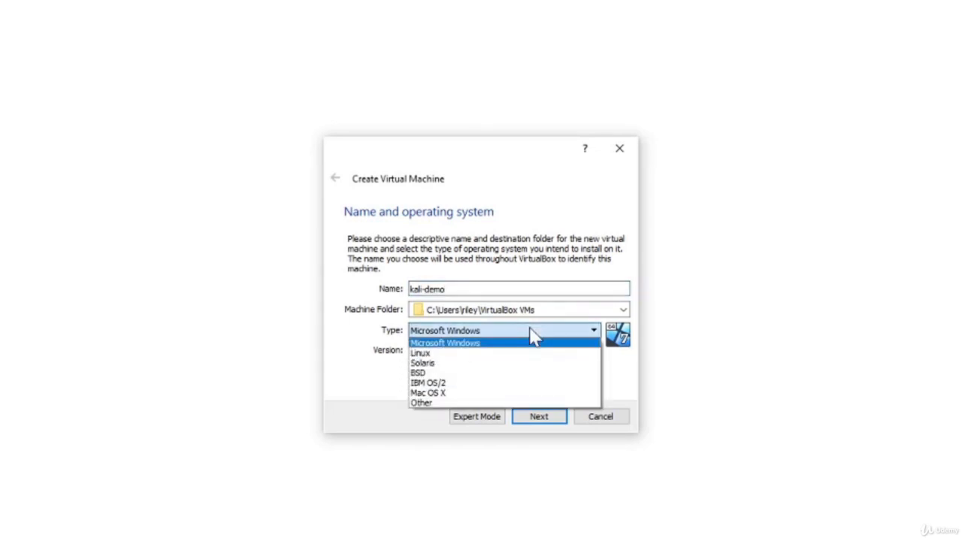
pyautogui.click(489, 355)
pyautogui.click(489, 354)
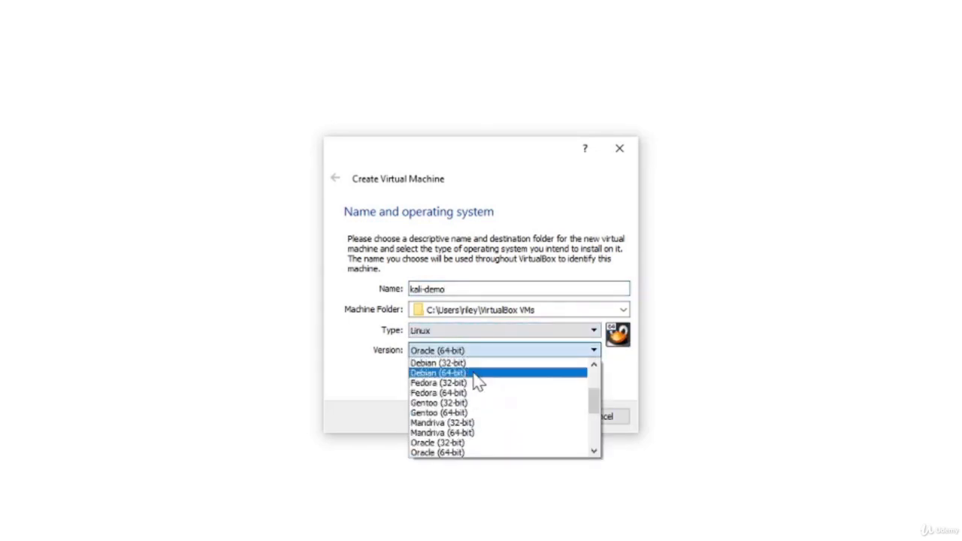
pyautogui.click(478, 373)
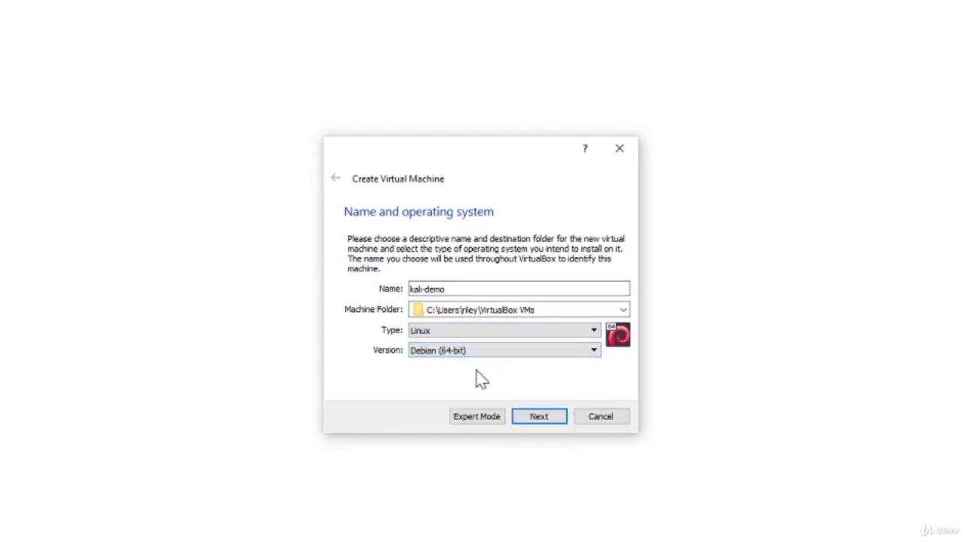
pyautogui.click(540, 417)
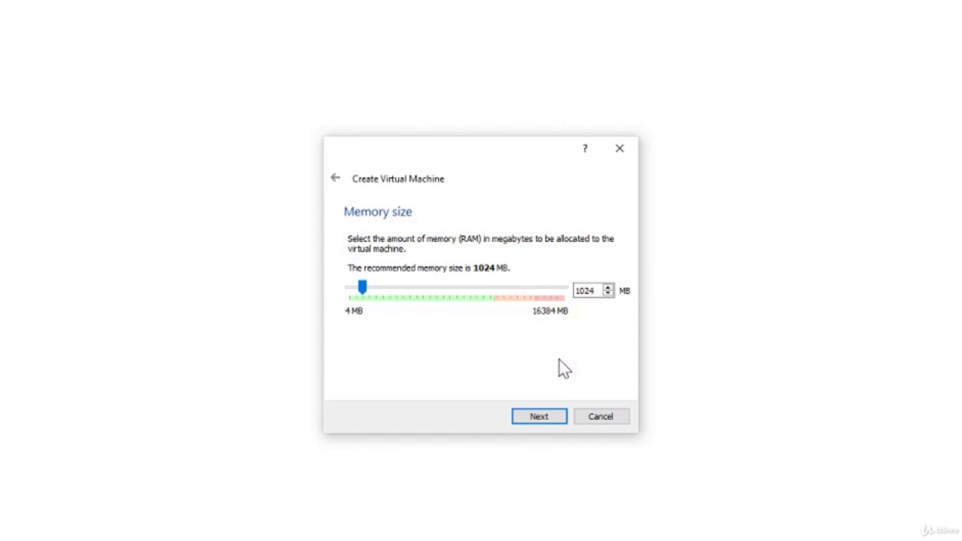
# Step: Replace the 1024 MB default with 2048 MB of memory and continue to the hard disk step
pyautogui.doubleClick(585, 290)
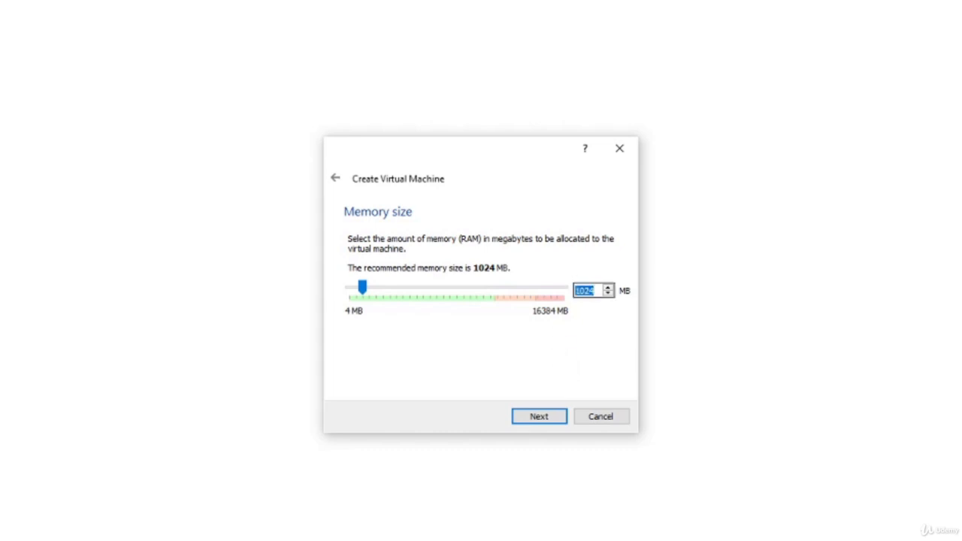
pyautogui.write('2048')
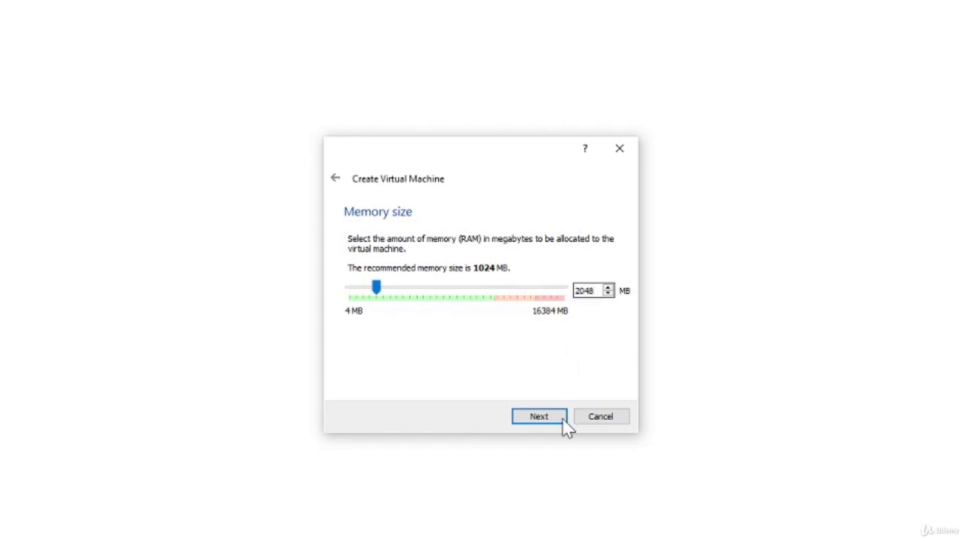
pyautogui.click(549, 417)
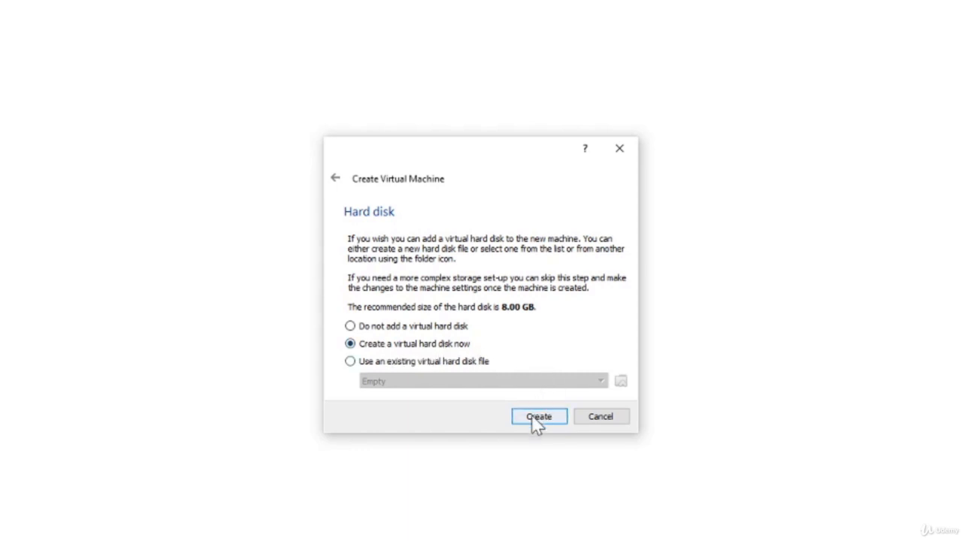
# Step: Create a new virtual hard disk, keeping the VDI format and dynamic allocation
pyautogui.click(535, 417)
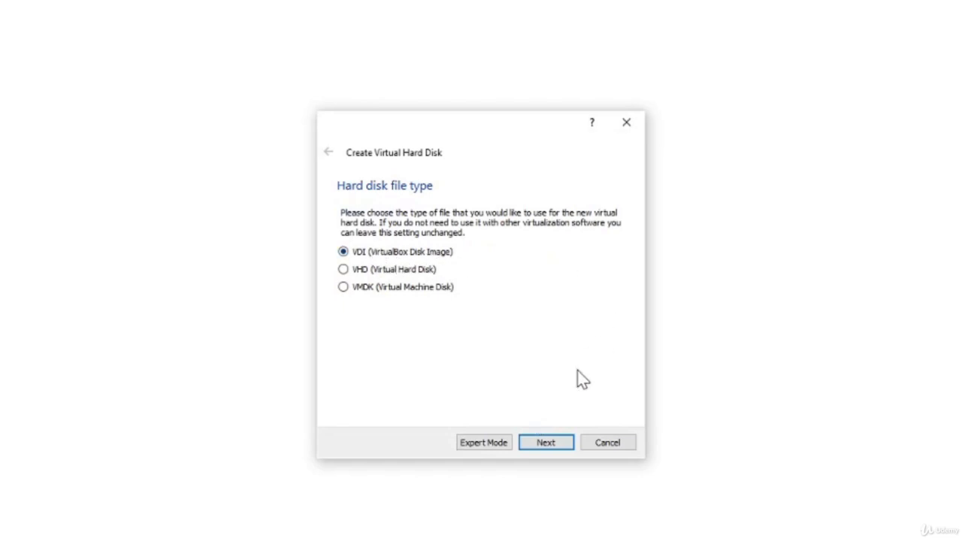
pyautogui.click(542, 444)
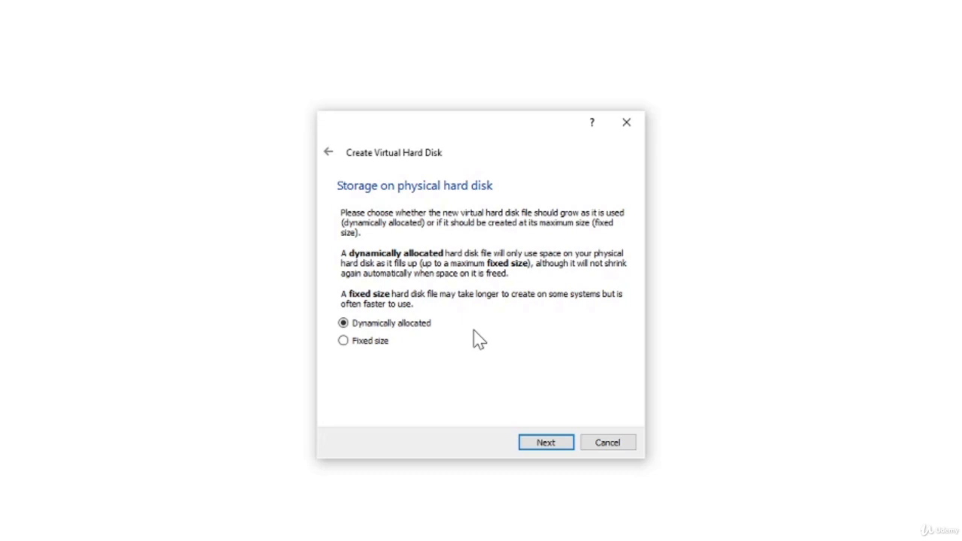
pyautogui.click(545, 444)
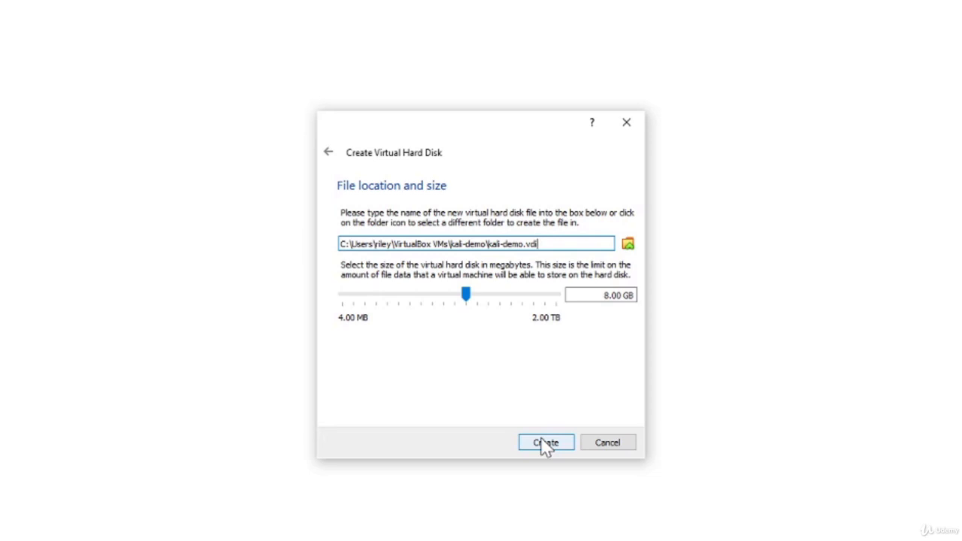
# Step: Change the kali-demo.vdi size from 8.00 GB to 40.00 GB and create the disk
pyautogui.click(542, 439)
pyautogui.click(603, 296)
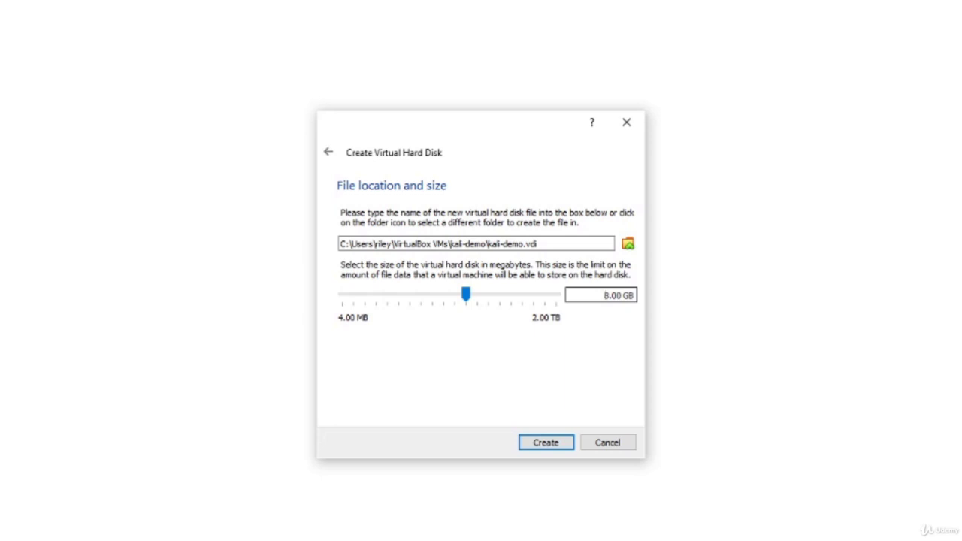
pyautogui.press('Delete')
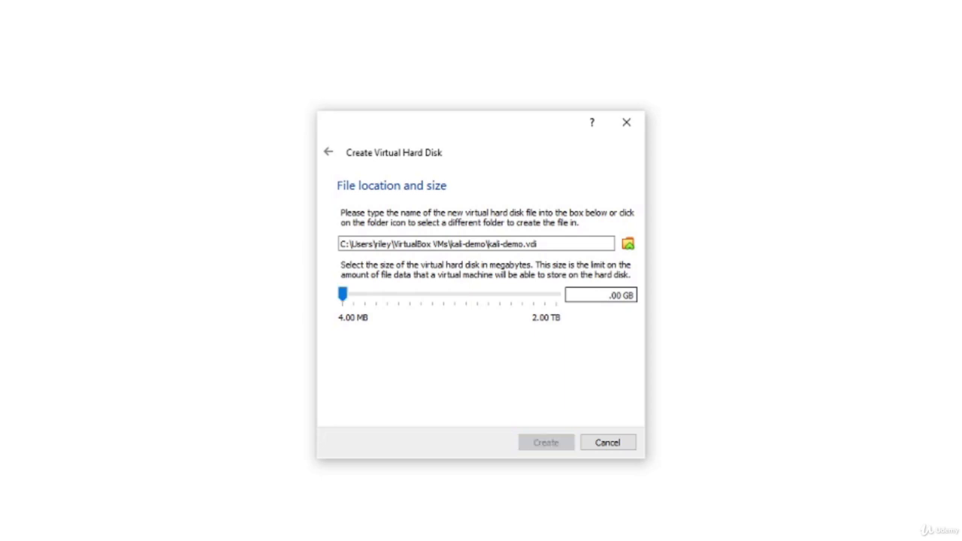
pyautogui.write('40')
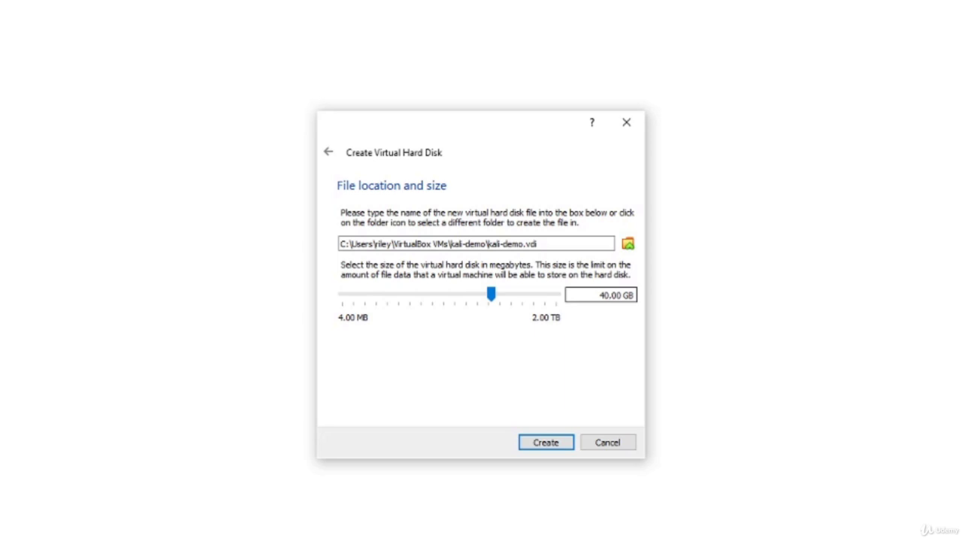
pyautogui.click(545, 442)
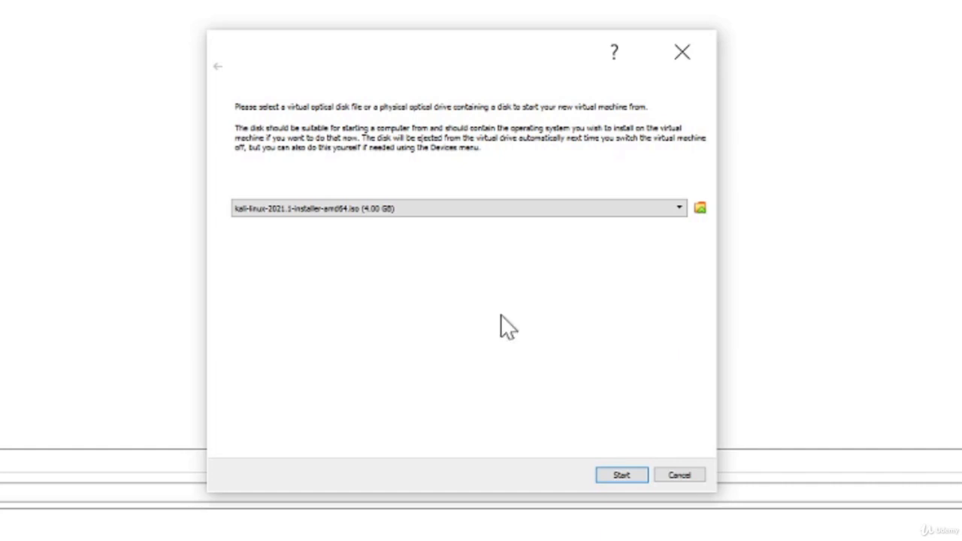
# Step: Add kali-linux-2021.1-installer-amd64.iso to the list of optical disk images
pyautogui.click(700, 207)
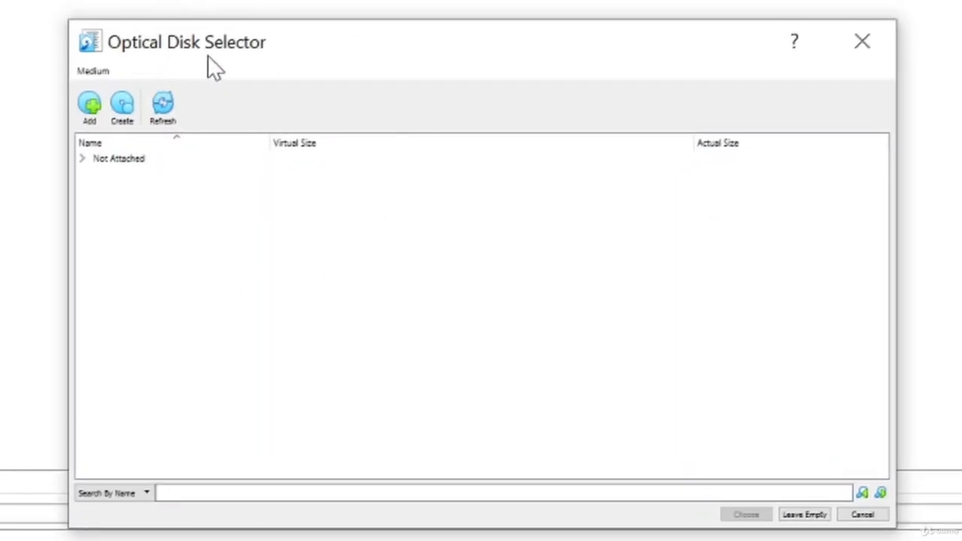
pyautogui.click(90, 105)
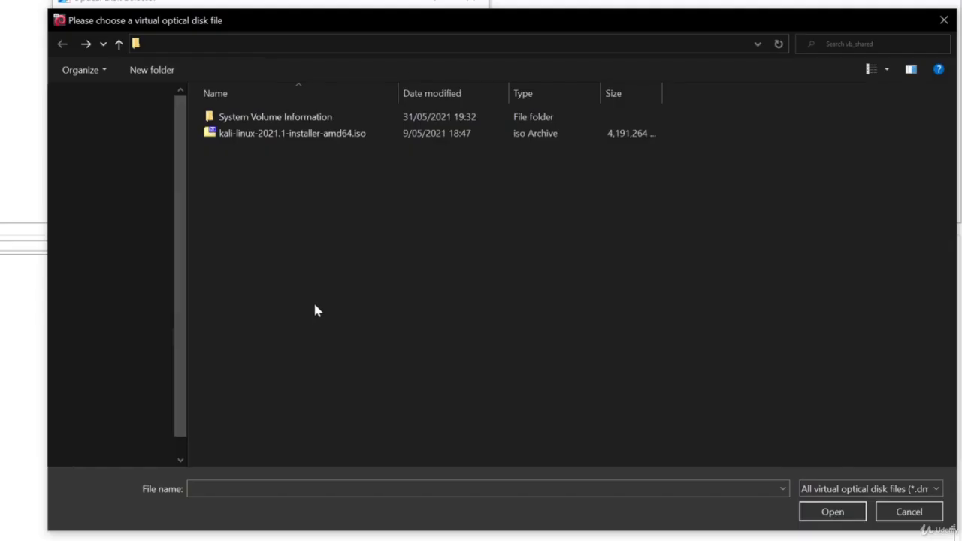
pyautogui.click(286, 138)
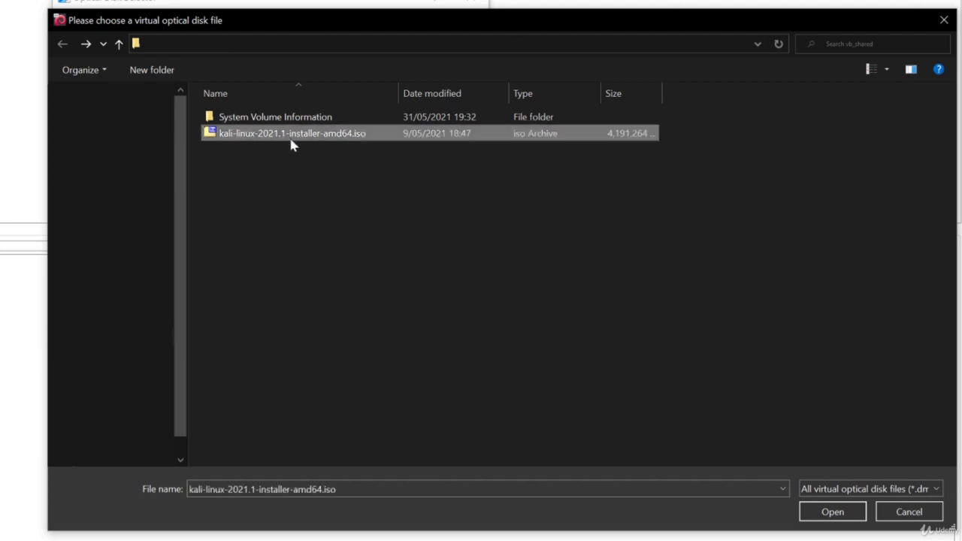
pyautogui.click(826, 514)
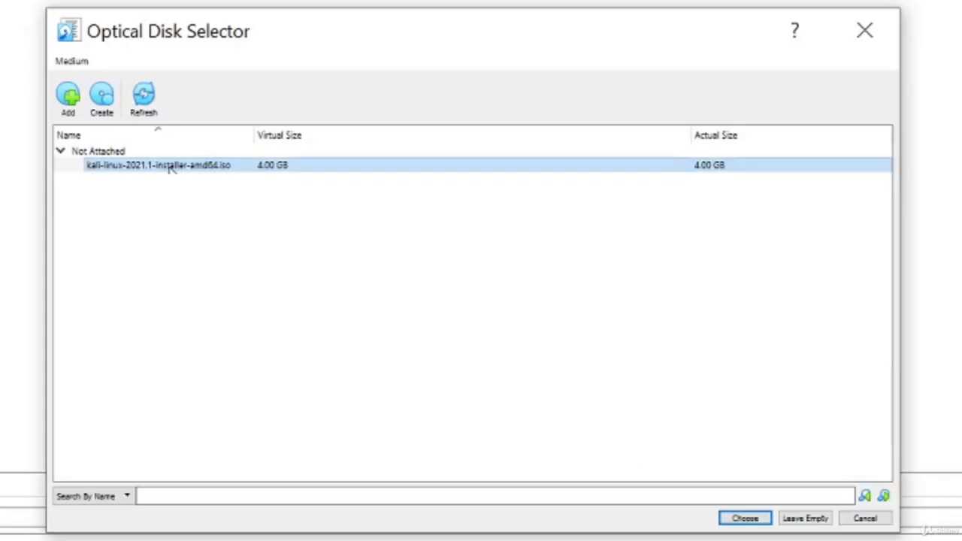
# Step: Choose the Kali ISO as the start-up disk and boot kali-demo from it
pyautogui.click(744, 518)
pyautogui.moveTo(516, 19); pyautogui.dragTo(468, 49)
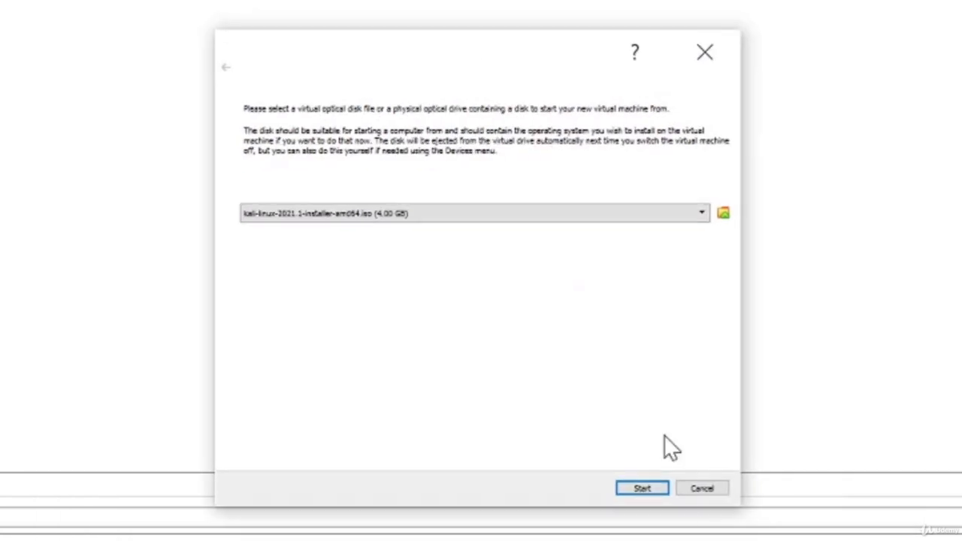
pyautogui.click(642, 488)
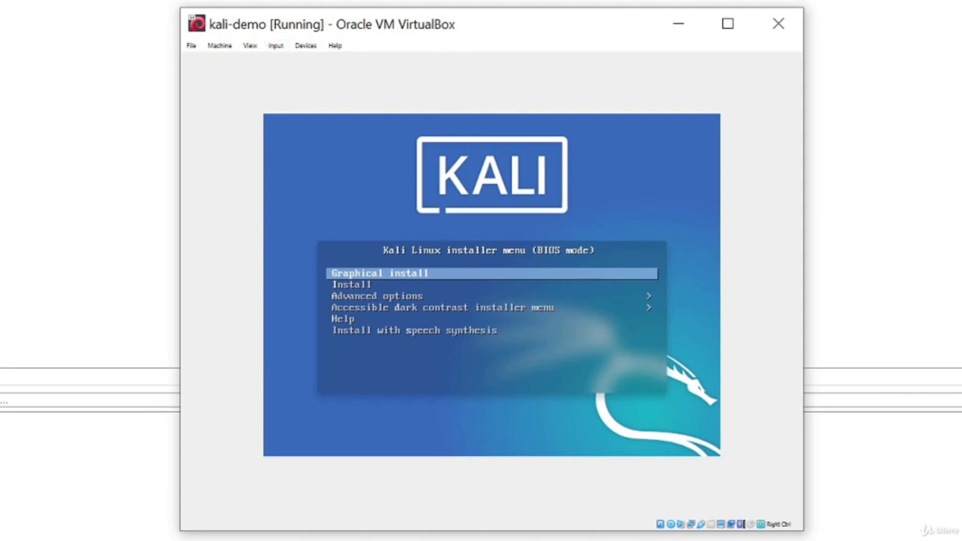
# Step: Launch Graphical install from the Kali boot menu inside the VM
pyautogui.click(579, 404)
pyautogui.press('Down')
pyautogui.press('Up')
pyautogui.press('Return')
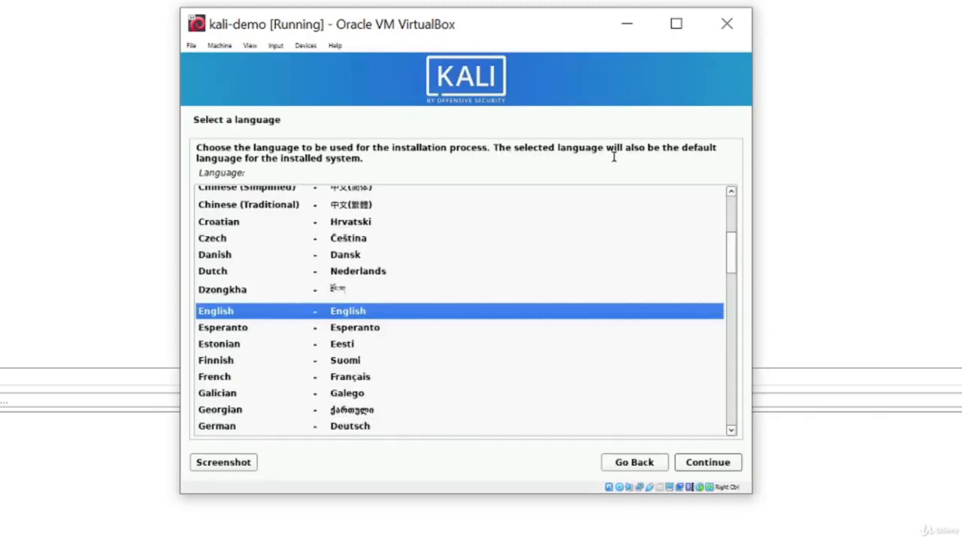
# Step: Accept English as the language, set Australia as location, and keep the American English keymap
pyautogui.click(710, 463)
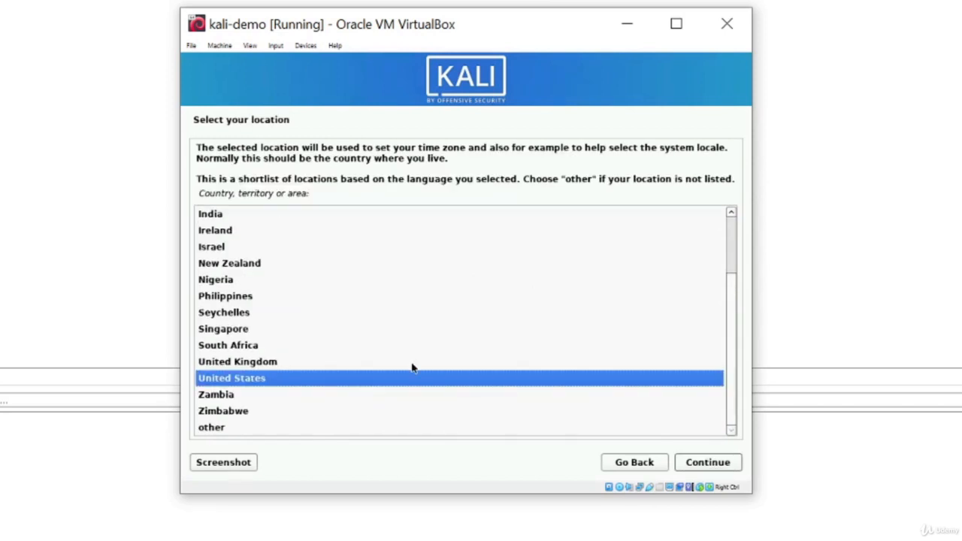
pyautogui.scroll(2, 411, 366)
pyautogui.click(252, 232)
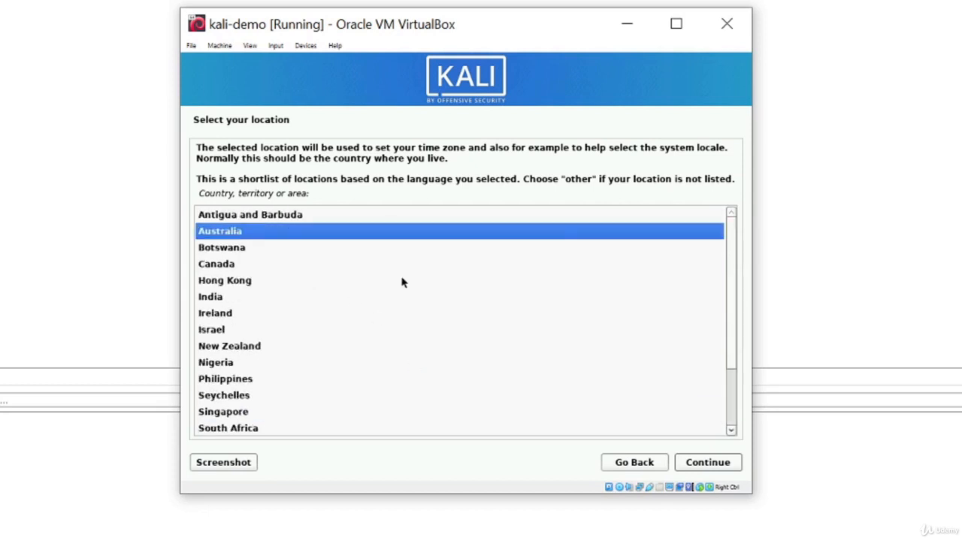
pyautogui.click(697, 466)
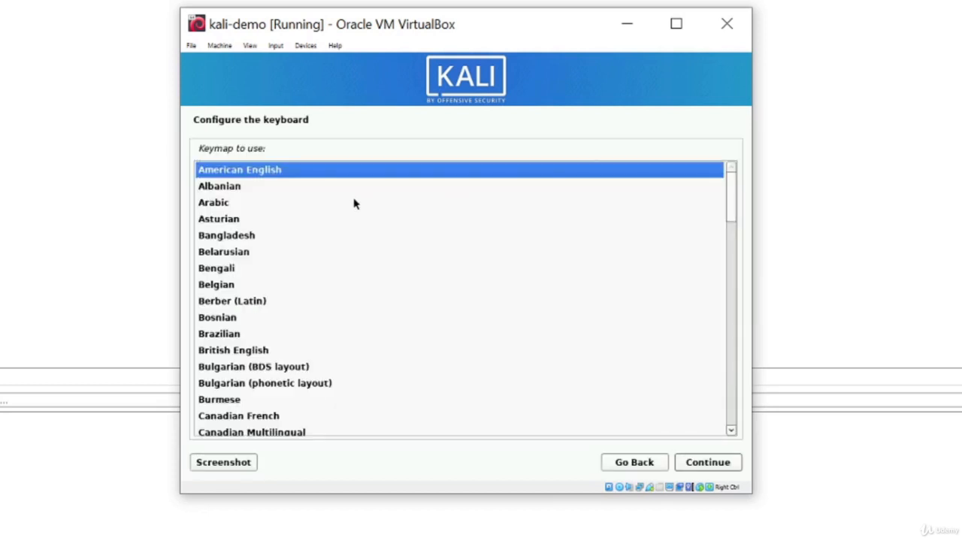
pyautogui.click(706, 464)
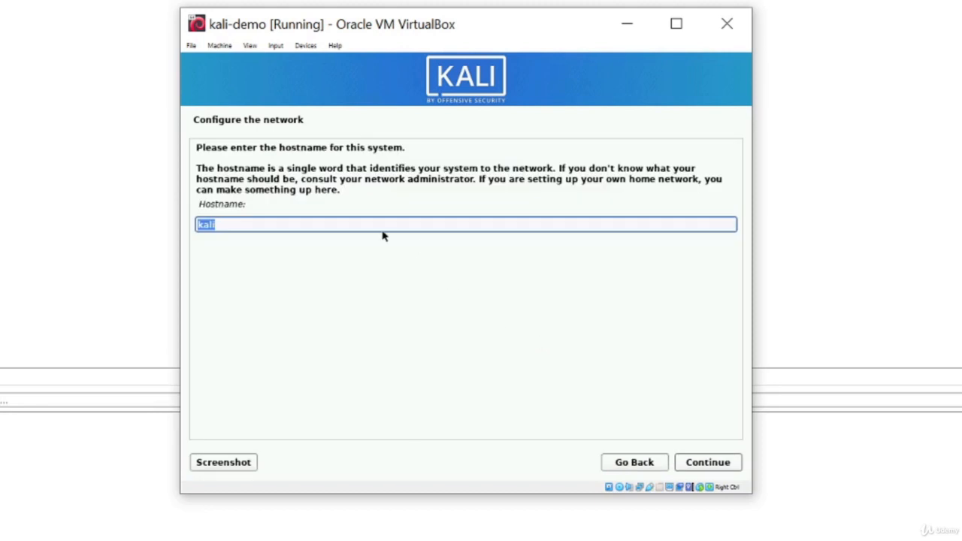
# Step: Keep 'kali' as the hostname and leave the domain name blank
pyautogui.click(253, 221)
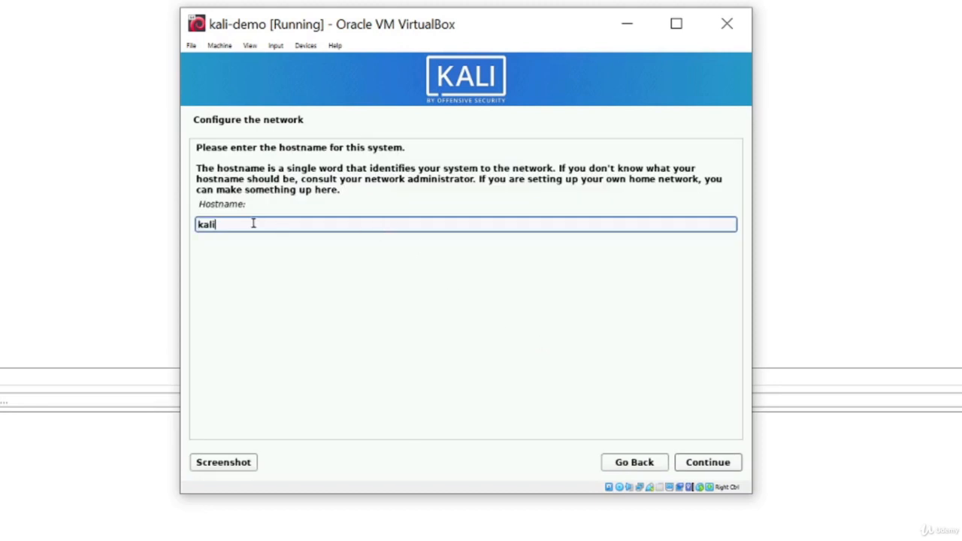
pyautogui.click(710, 463)
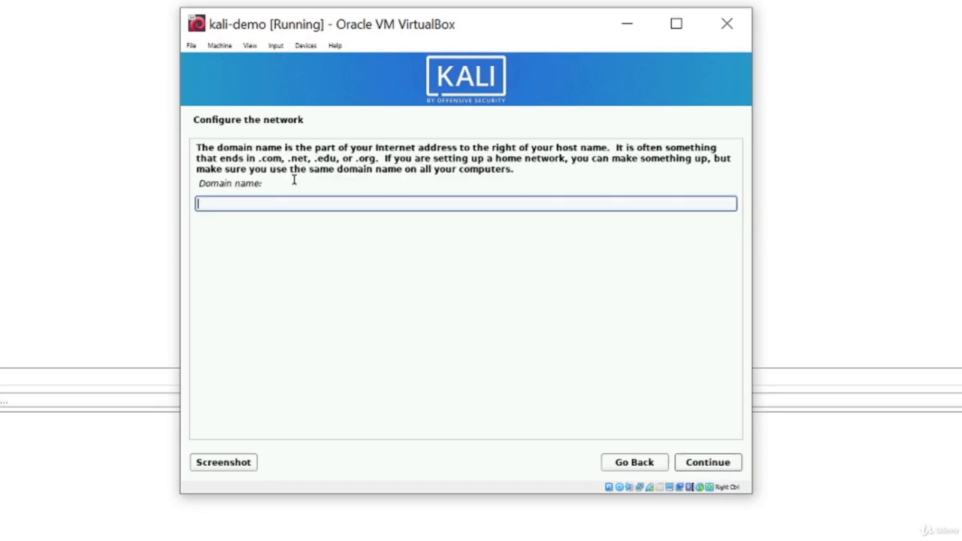
pyautogui.click(705, 463)
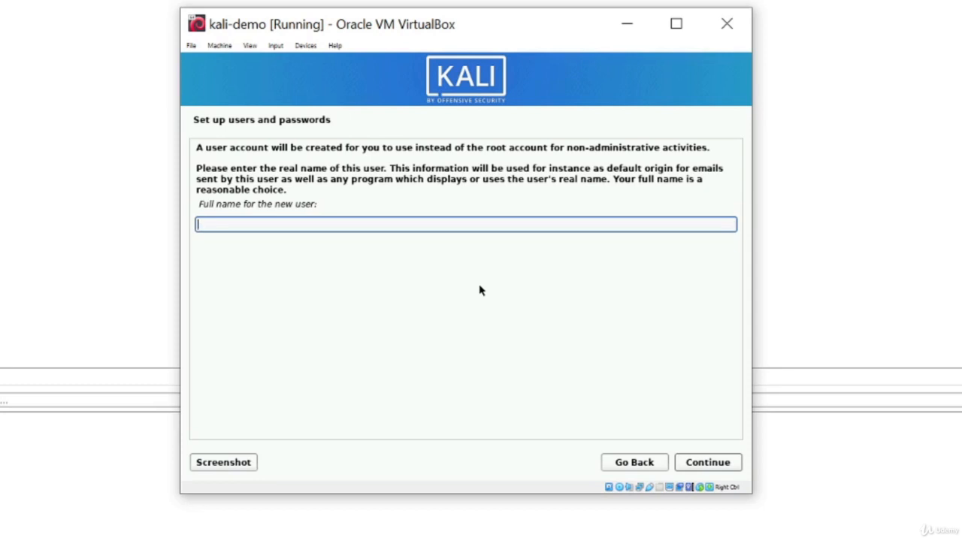
# Step: Enter the new user's full name and accept the suggested username
pyautogui.write('notroot')
pyautogui.click(707, 462)
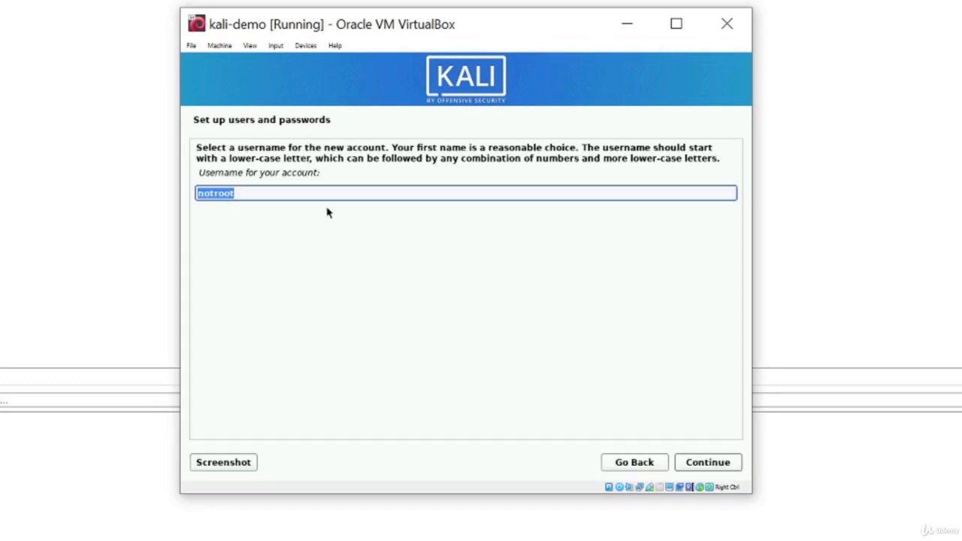
pyautogui.click(711, 467)
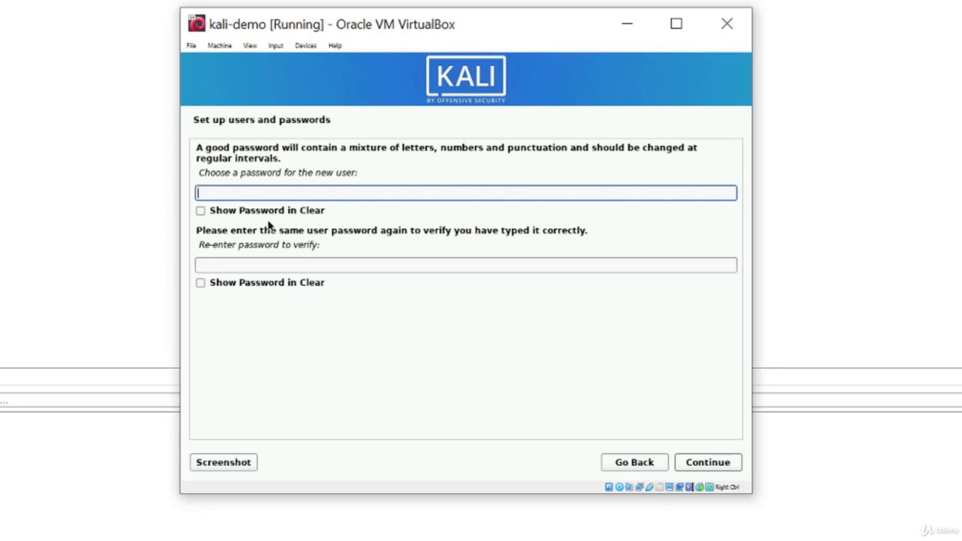
# Step: Enter and confirm the user's password, shown in clear text, and continue to the time zone step
pyautogui.click(269, 213)
pyautogui.click(254, 264)
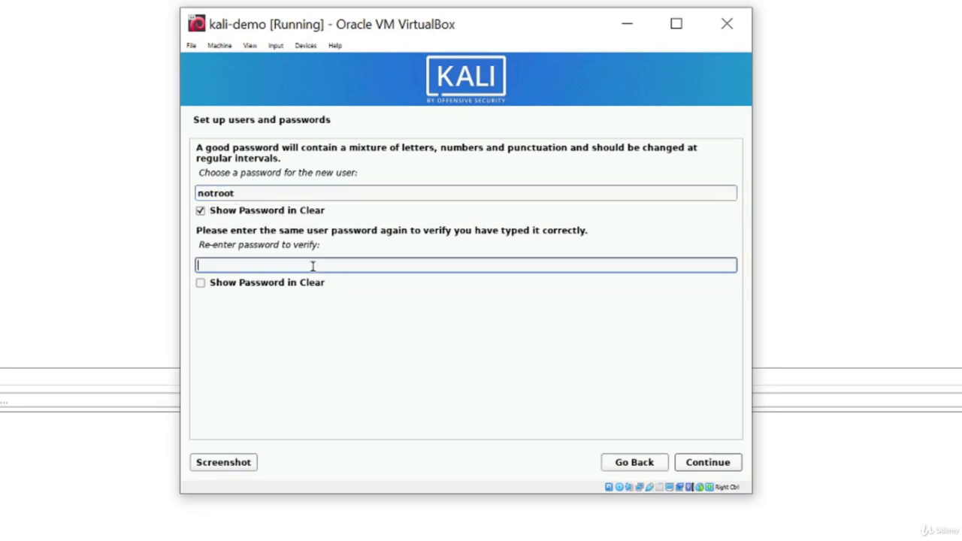
pyautogui.click(277, 284)
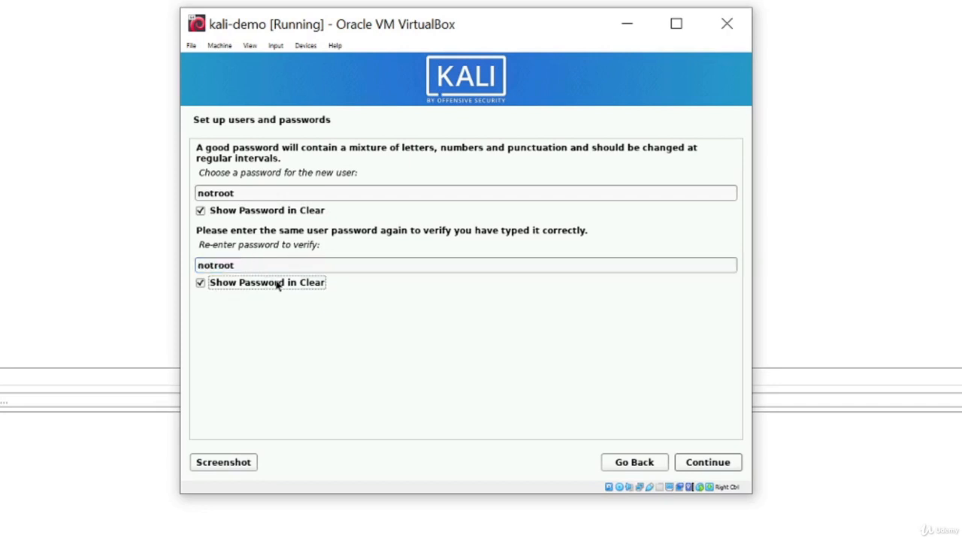
pyautogui.click(706, 463)
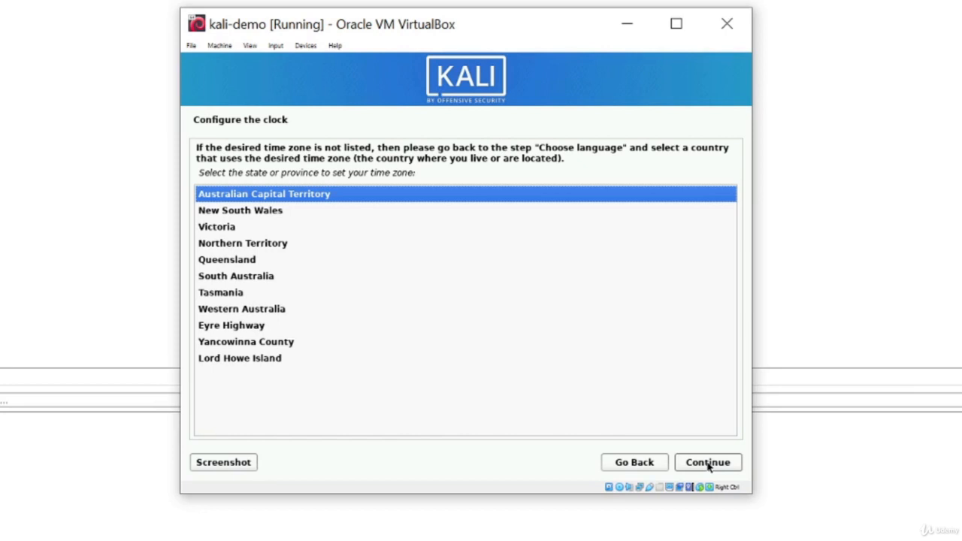
# Step: Accept the Australian Capital Territory time zone and choose guided partitioning of the entire disk
pyautogui.click(708, 464)
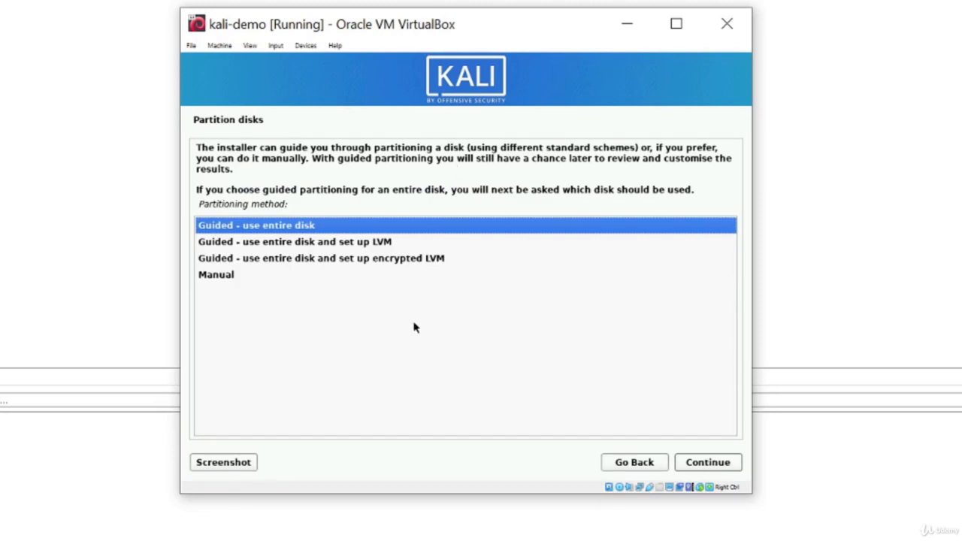
pyautogui.click(266, 229)
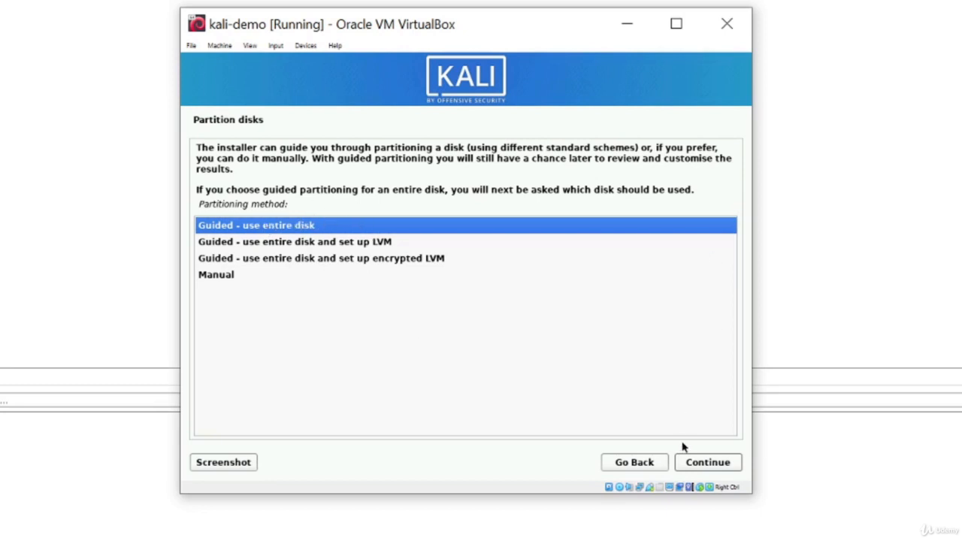
pyautogui.click(710, 463)
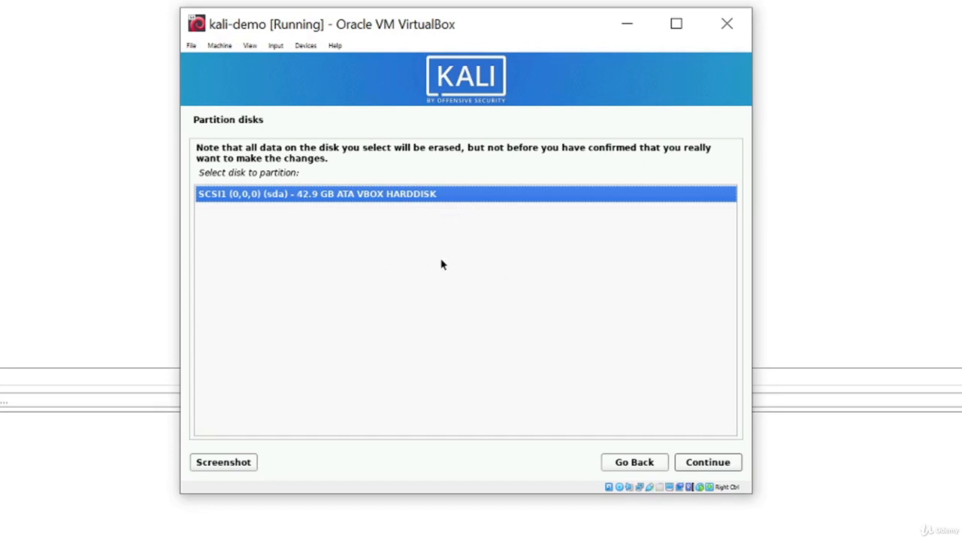
# Step: Partition the 42.9 GB VBOX disk with all files in one partition and write the changes
pyautogui.click(704, 464)
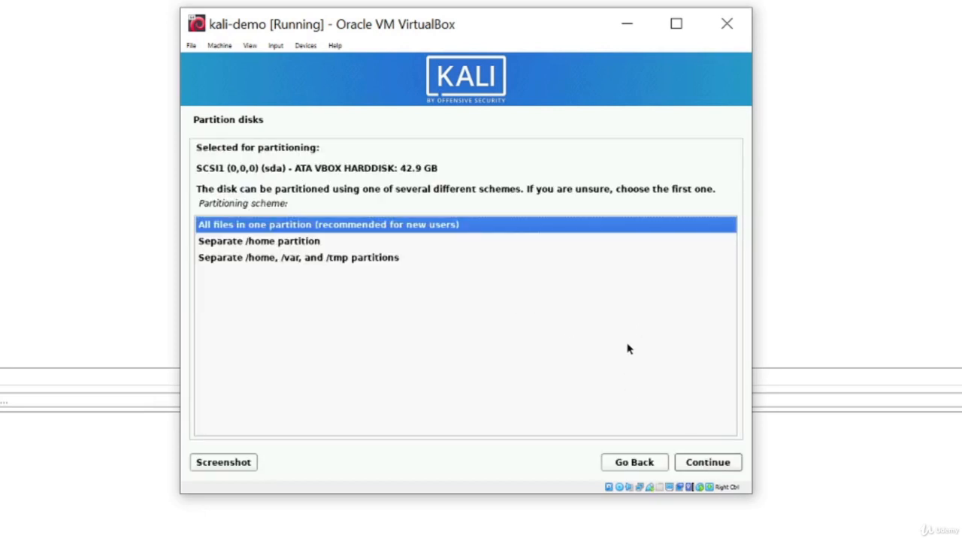
pyautogui.click(707, 465)
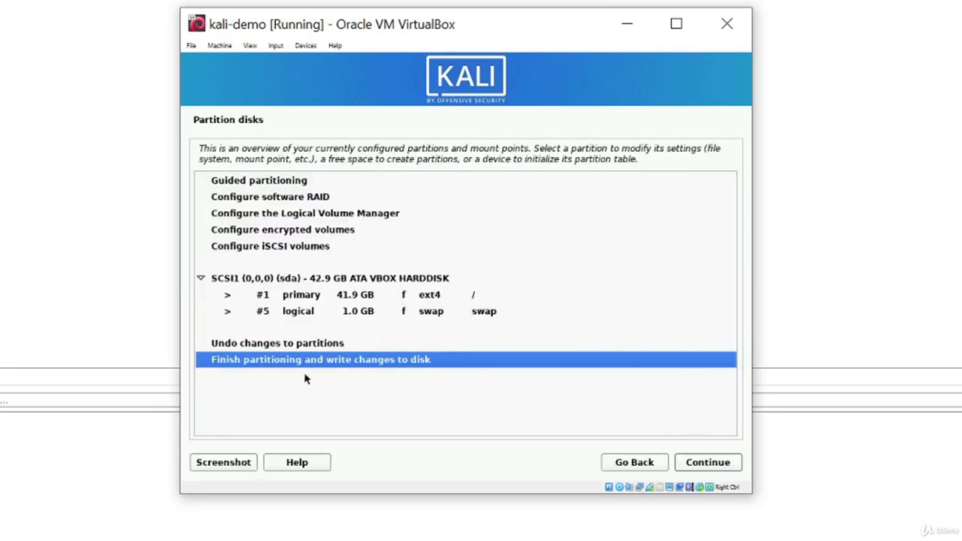
pyautogui.click(710, 465)
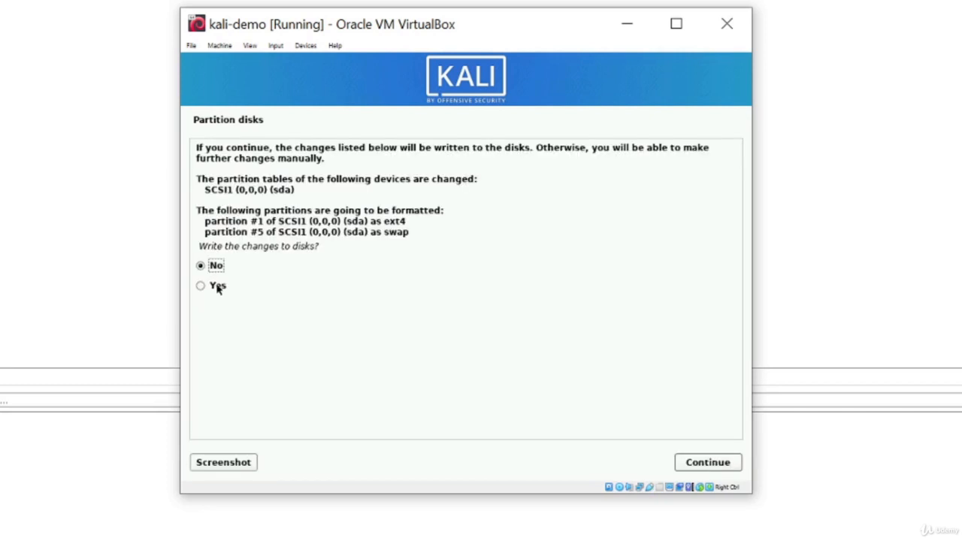
pyautogui.click(201, 286)
pyautogui.click(723, 463)
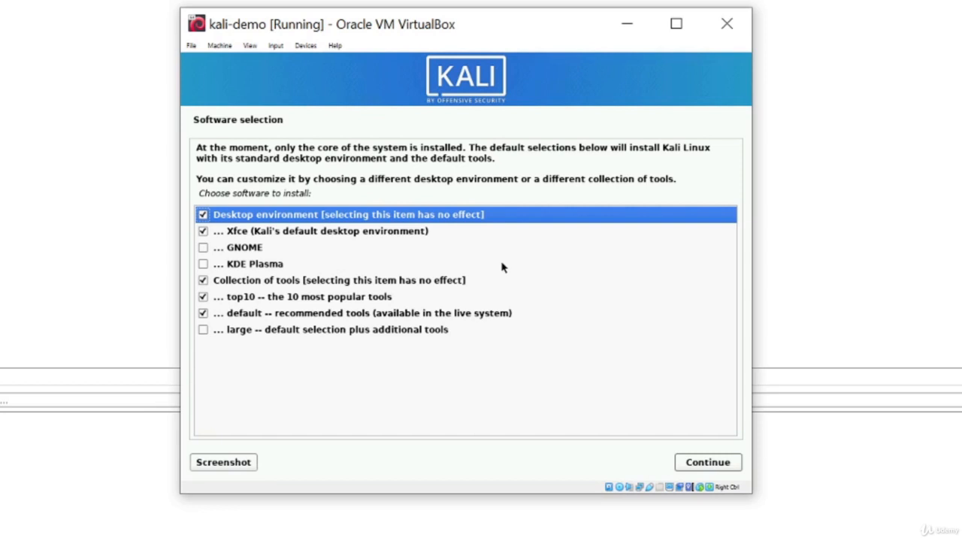
# Step: Install the default Xfce software selection and put the GRUB boot loader on /dev/sda
pyautogui.click(701, 464)
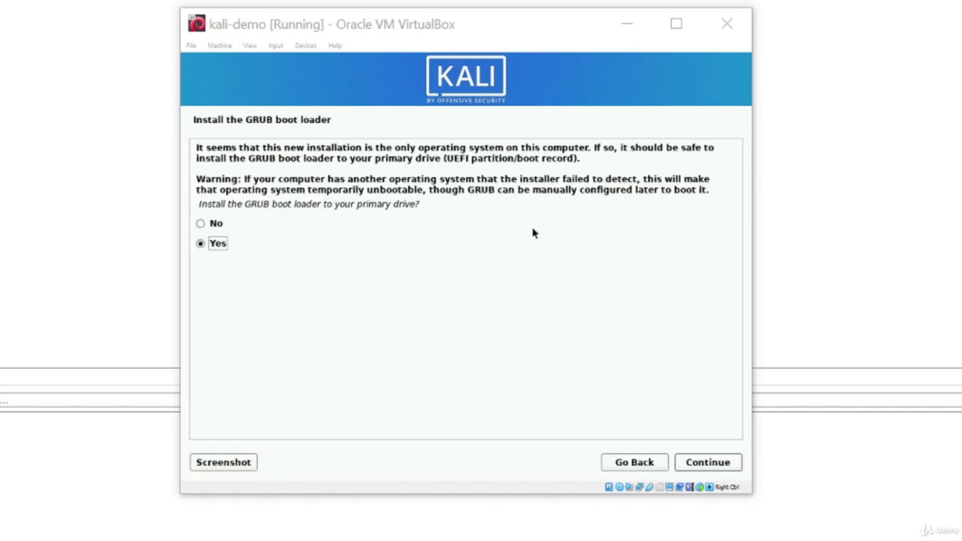
pyautogui.click(706, 466)
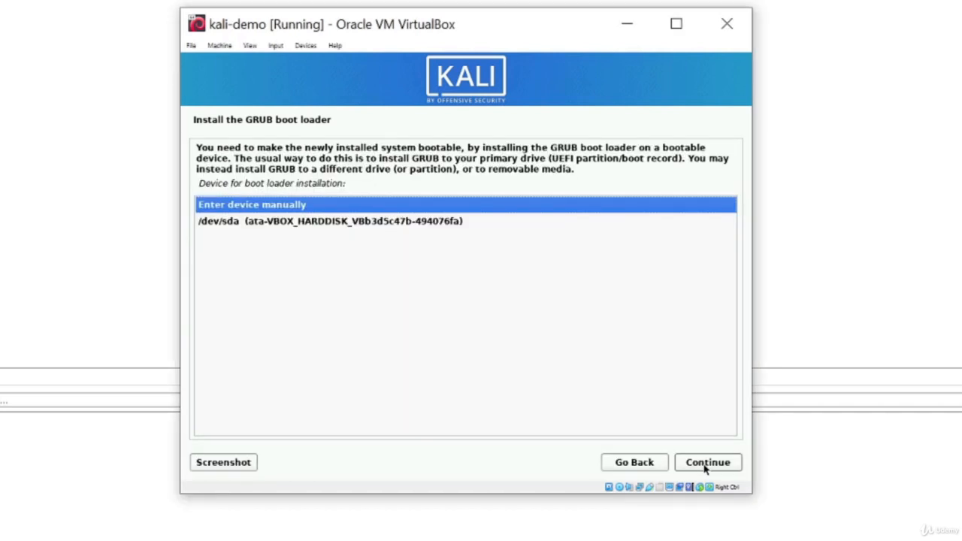
pyautogui.click(446, 221)
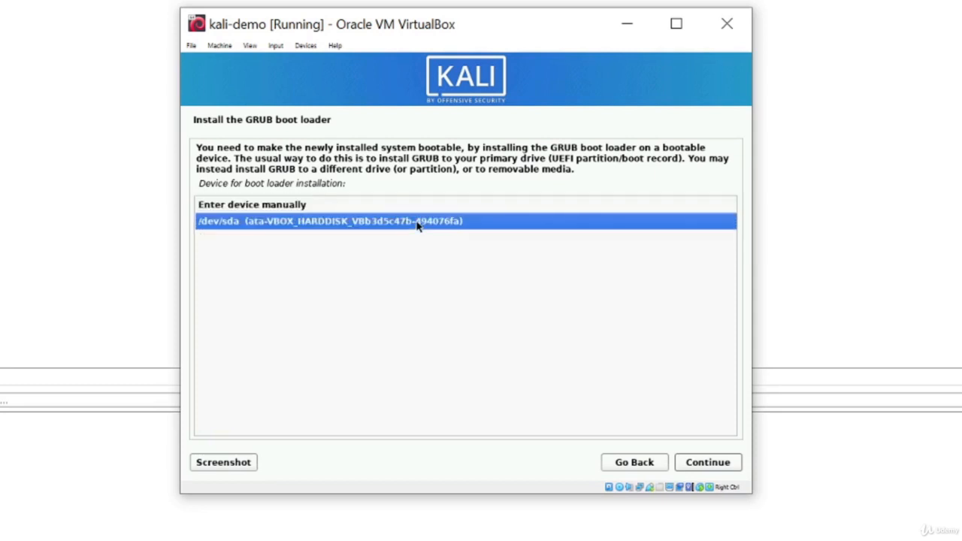
pyautogui.click(707, 462)
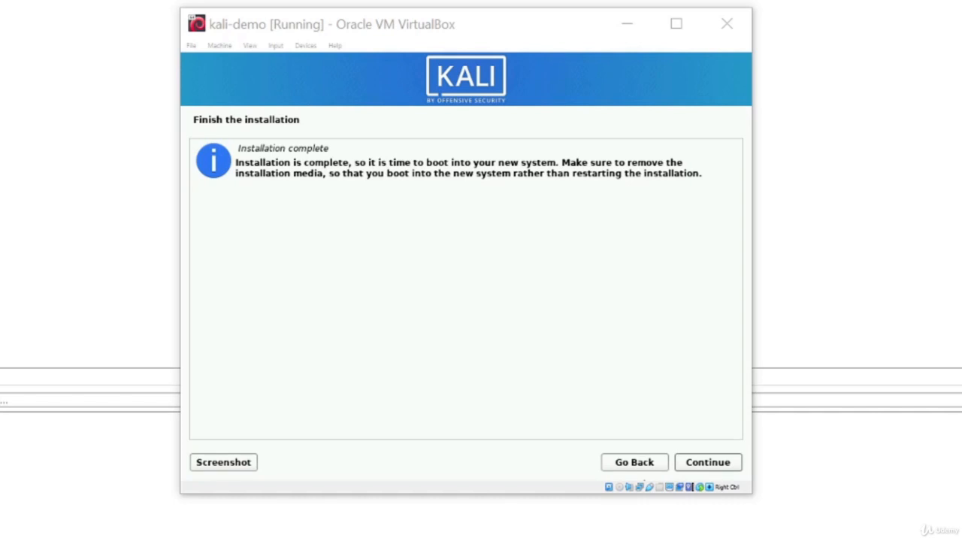
# Step: Reboot into the default Kali GNU/Linux GRUB entry and dismiss the mouse integration notice
pyautogui.click(707, 463)
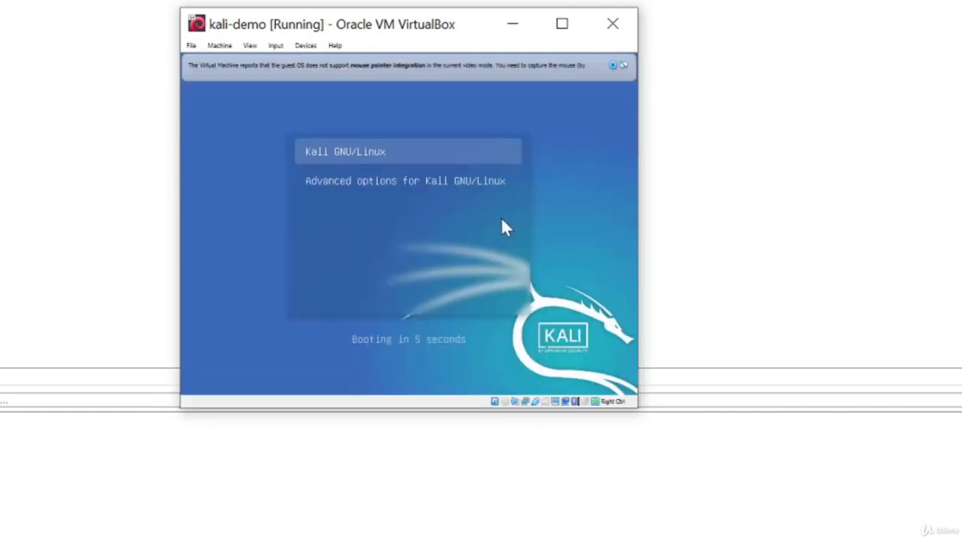
pyautogui.click(588, 268)
pyautogui.press('Return')
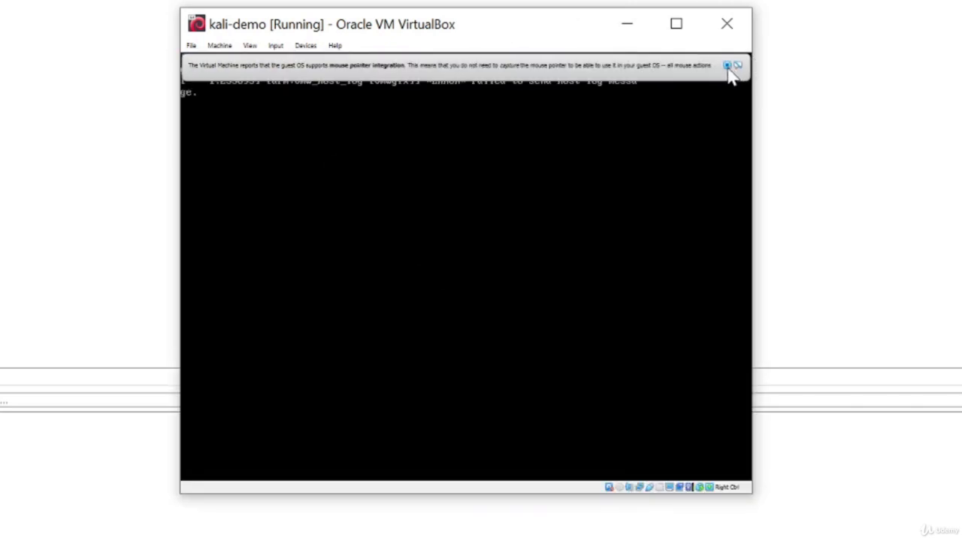
pyautogui.click(729, 66)
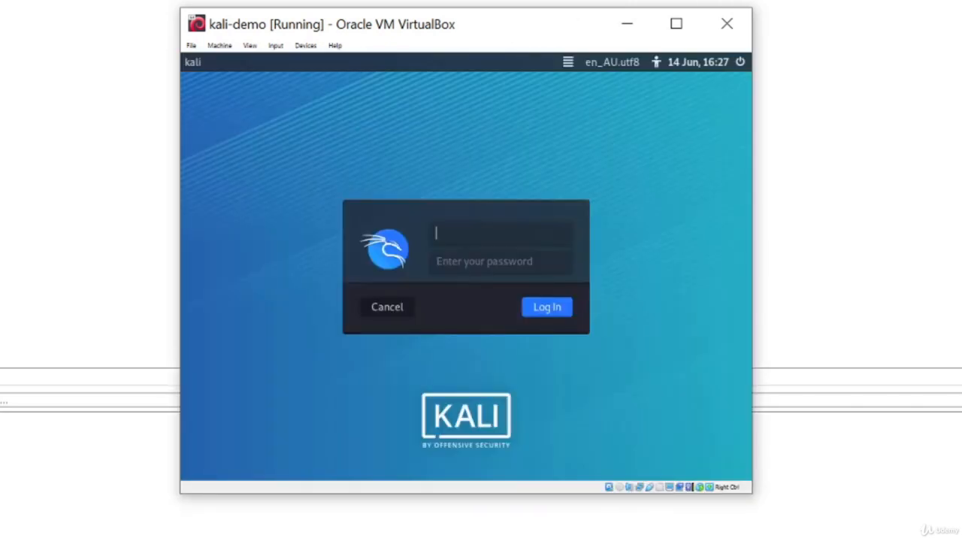
# Step: Log in to the Xfce desktop with the new user's username and password
pyautogui.click(499, 247)
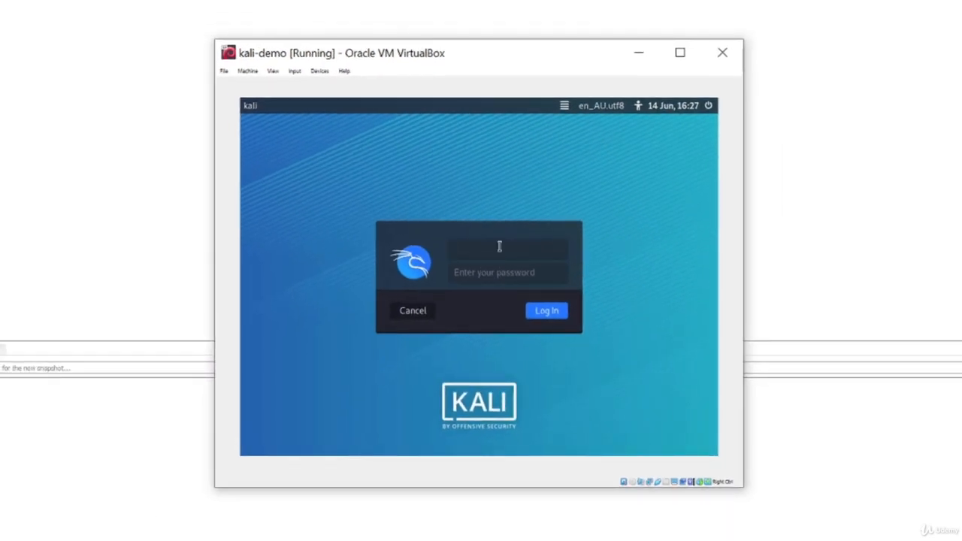
pyautogui.press('Tab')
pyautogui.click(545, 313)
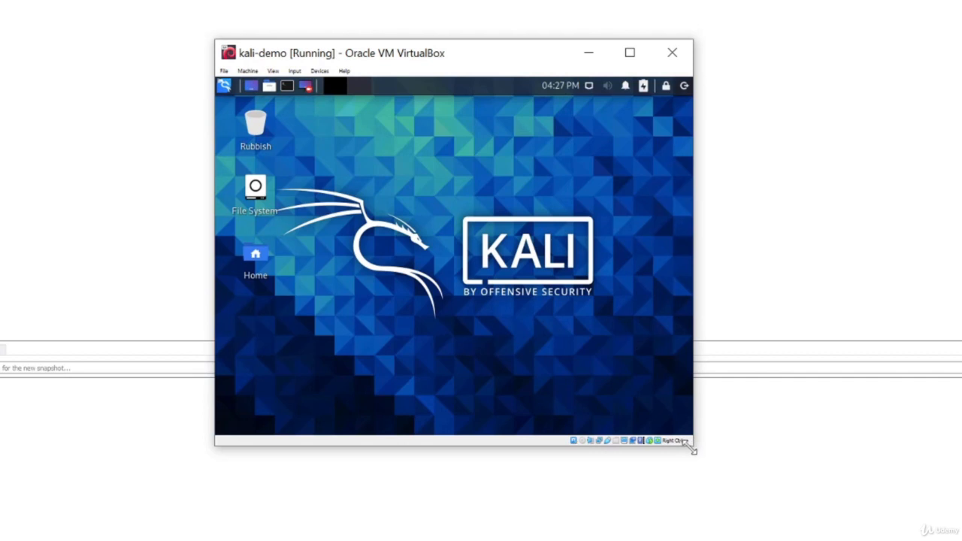
# Step: Drag the kali-demo window's bottom-right corner outward so the Kali desktop rescales larger
pyautogui.moveTo(691, 448); pyautogui.dragTo(715, 474)
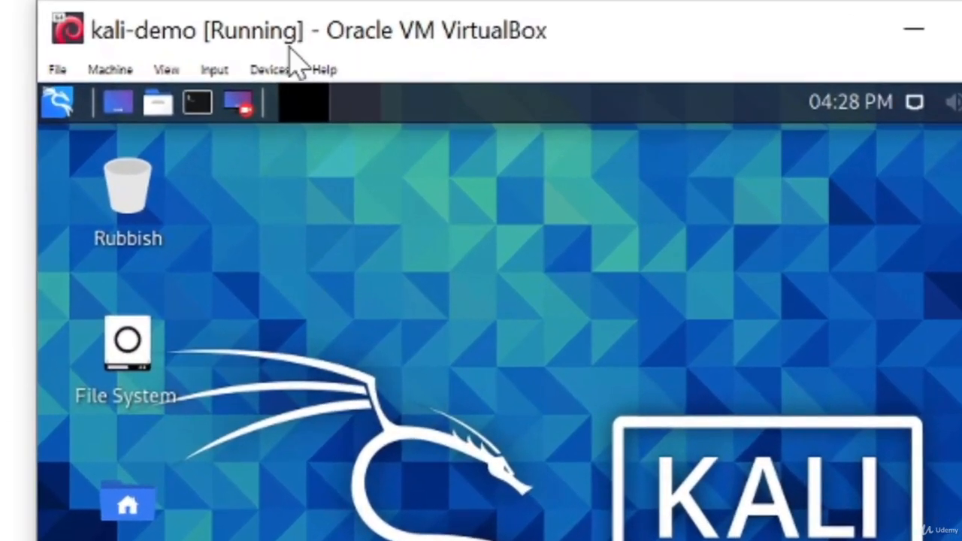
# Step: Set Devices > Shared Clipboard to Bidirectional
pyautogui.click(316, 72)
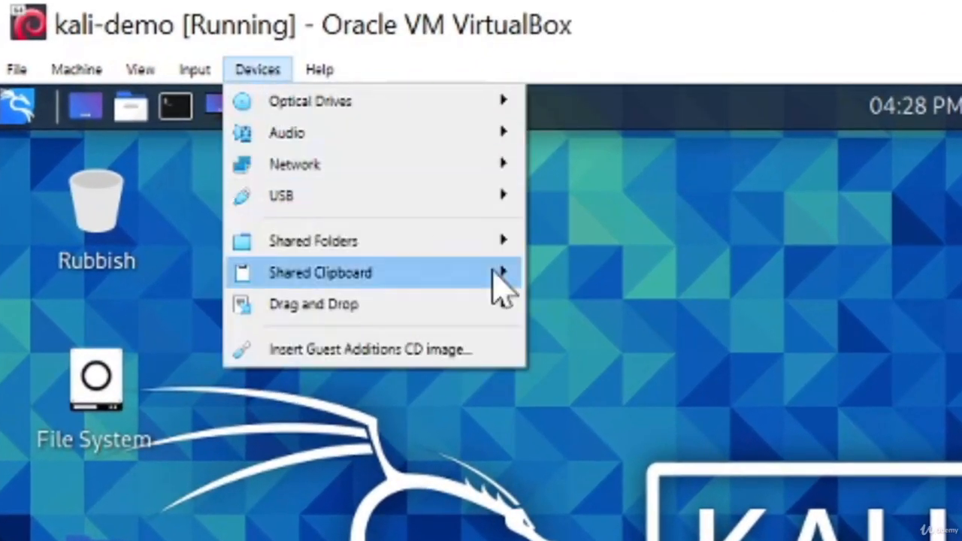
pyautogui.moveTo(471, 284)
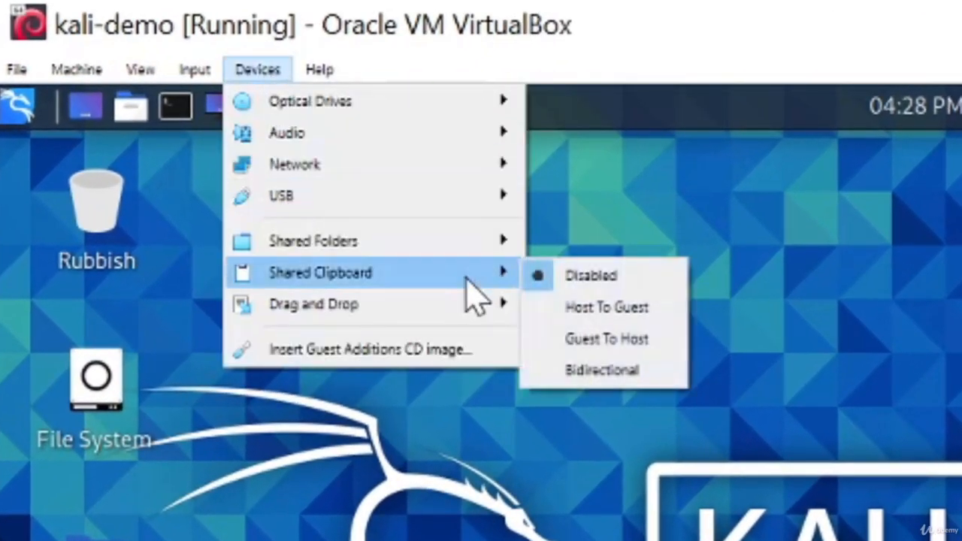
pyautogui.click(622, 369)
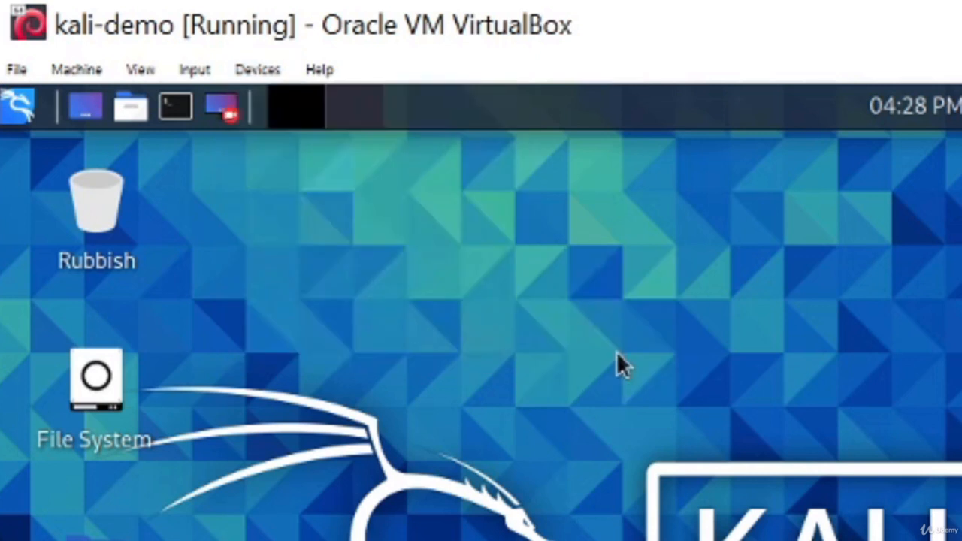
# Step: Set Drag and Drop to Bidirectional and enlarge the kali-demo window further
pyautogui.click(254, 72)
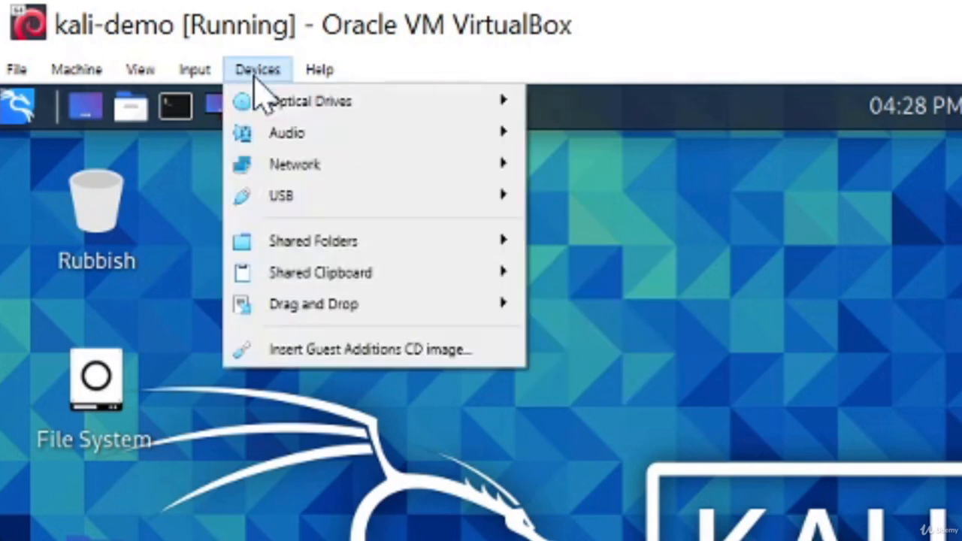
pyautogui.moveTo(420, 314)
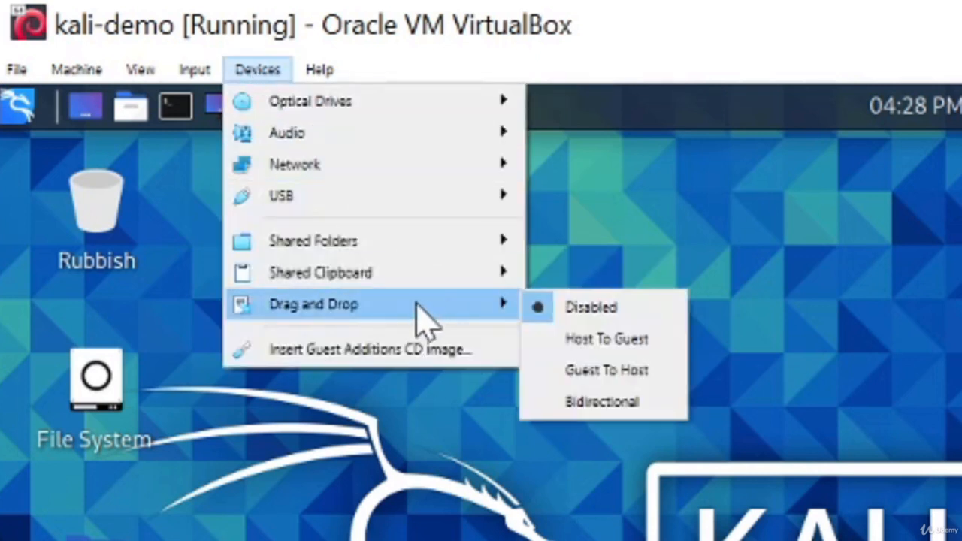
pyautogui.click(616, 406)
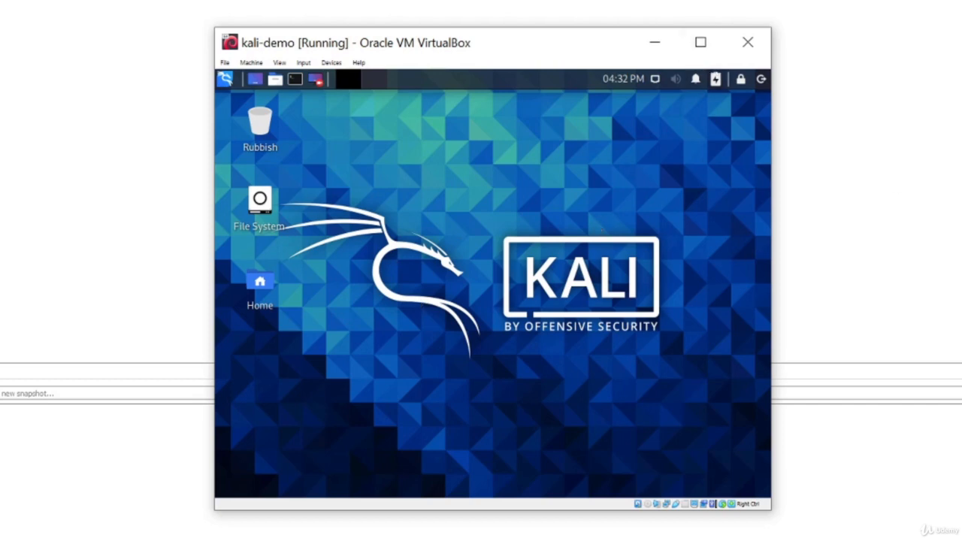
pyautogui.moveTo(769, 510); pyautogui.dragTo(961, 540)
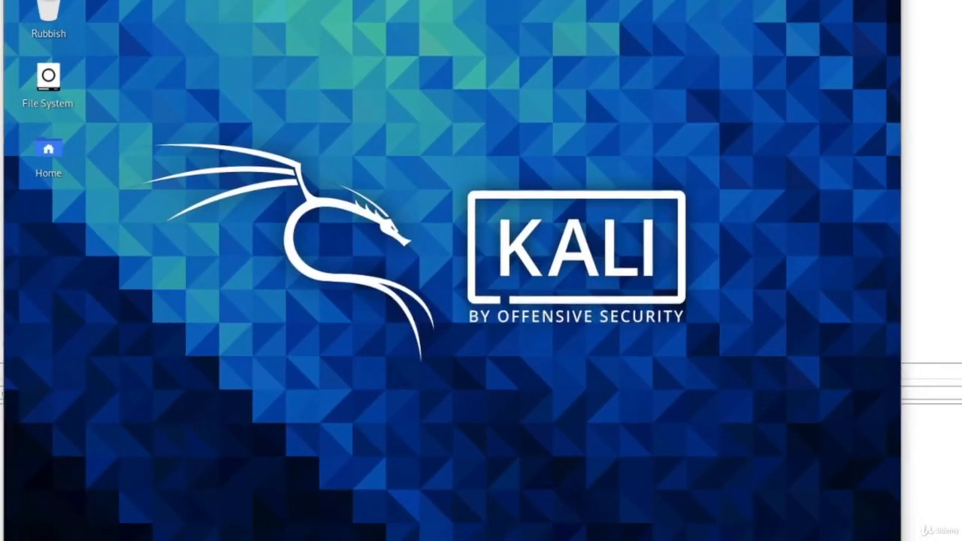